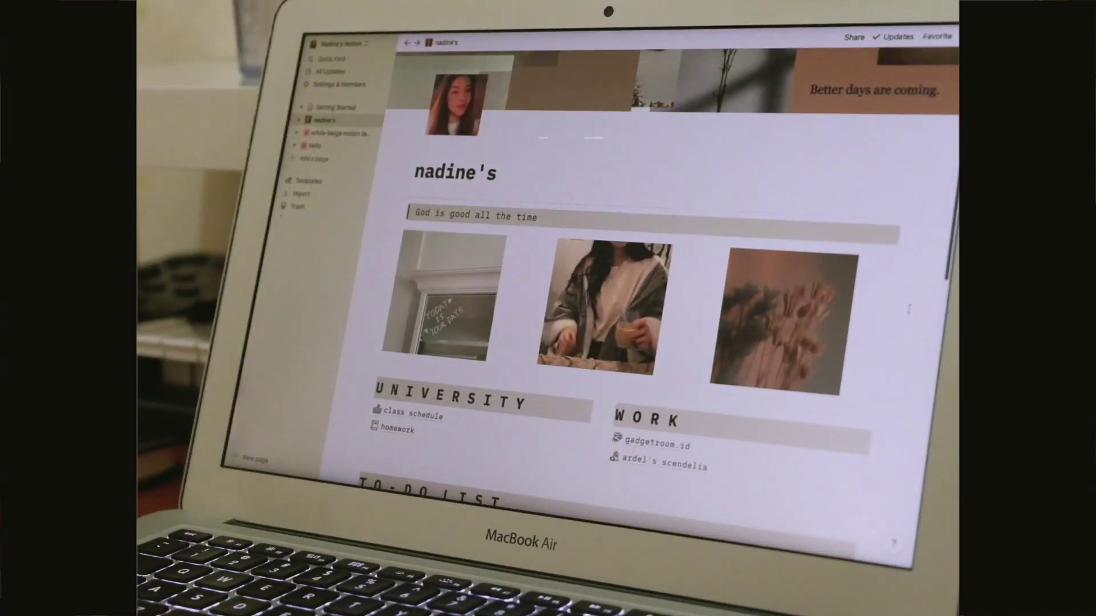
Scroll down the workspace to find where to add a new page
{"action": "scroll", "coordinate": [909, 309], "scroll_direction": "down", "scroll_amount": 5}
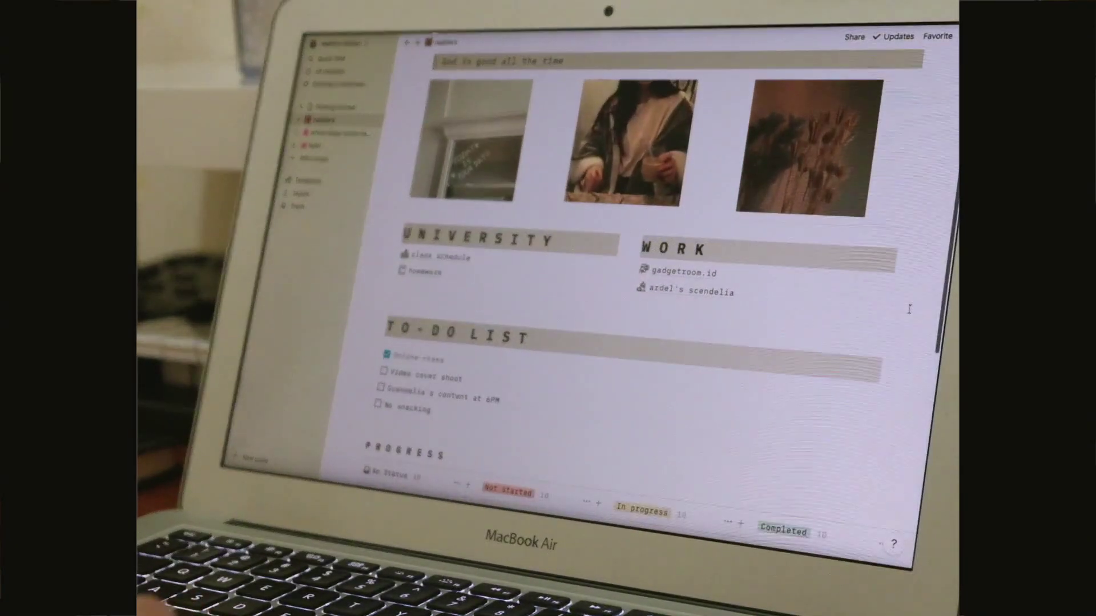
{"action": "scroll", "coordinate": [908, 309], "scroll_direction": "down", "scroll_amount": 5}
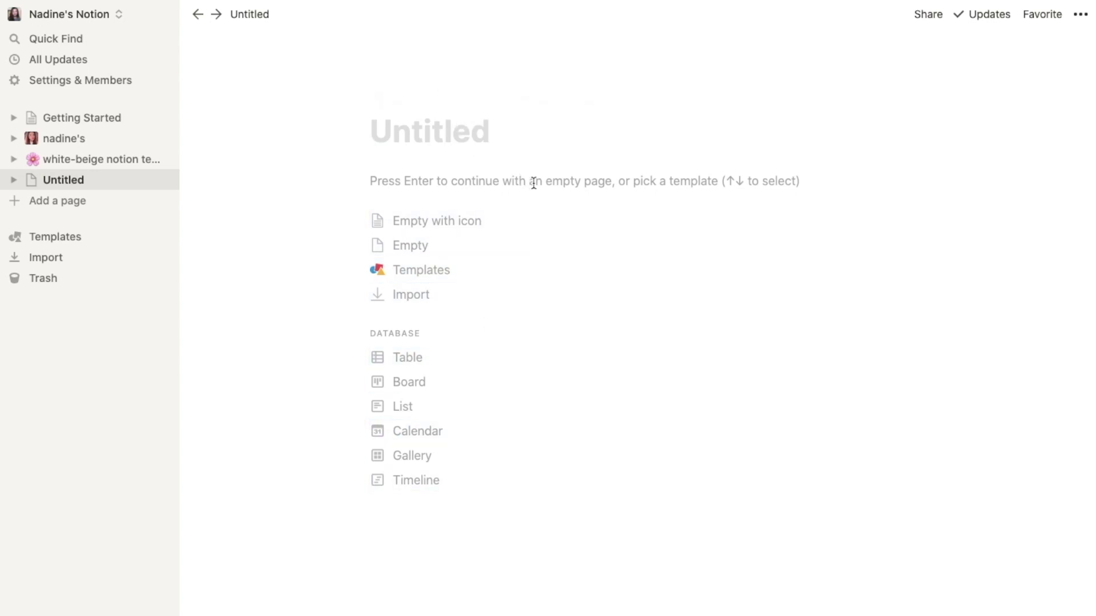
Title the page 'nadine's' and give it the cherry blossom flower emoji icon
{"action": "type", "text": "nadine"}
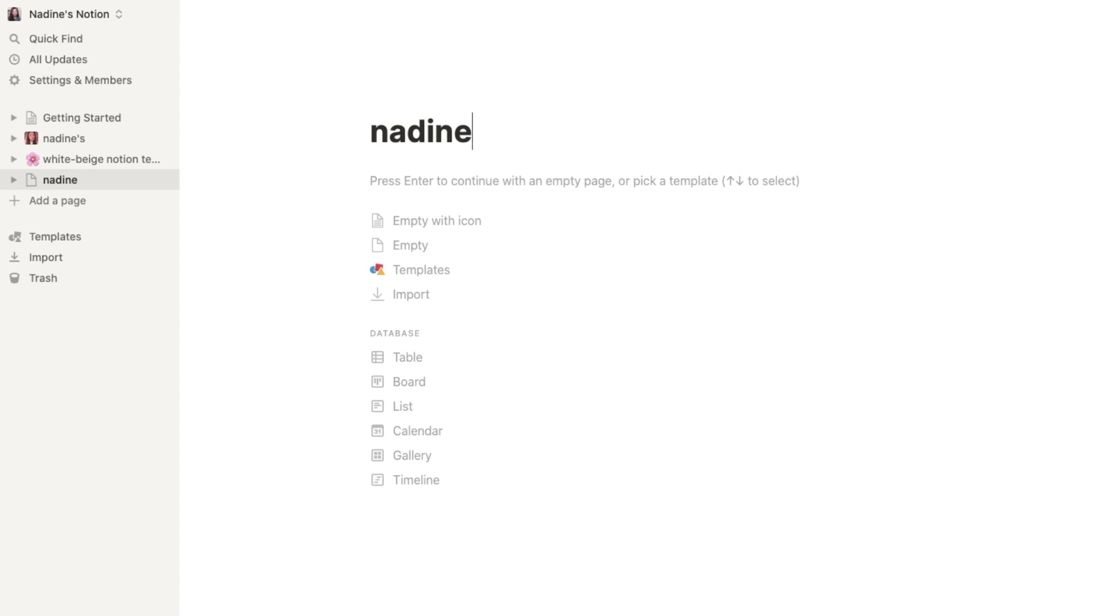
{"action": "type", "text": "'s"}
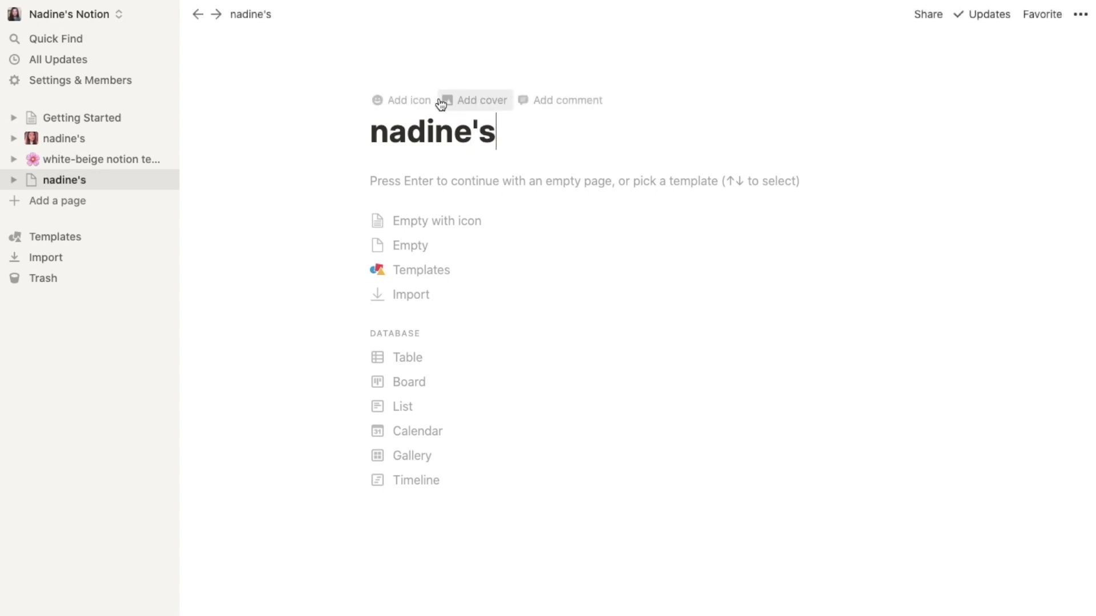
{"action": "left_click", "coordinate": [420, 103]}
{"action": "left_click", "coordinate": [415, 126]}
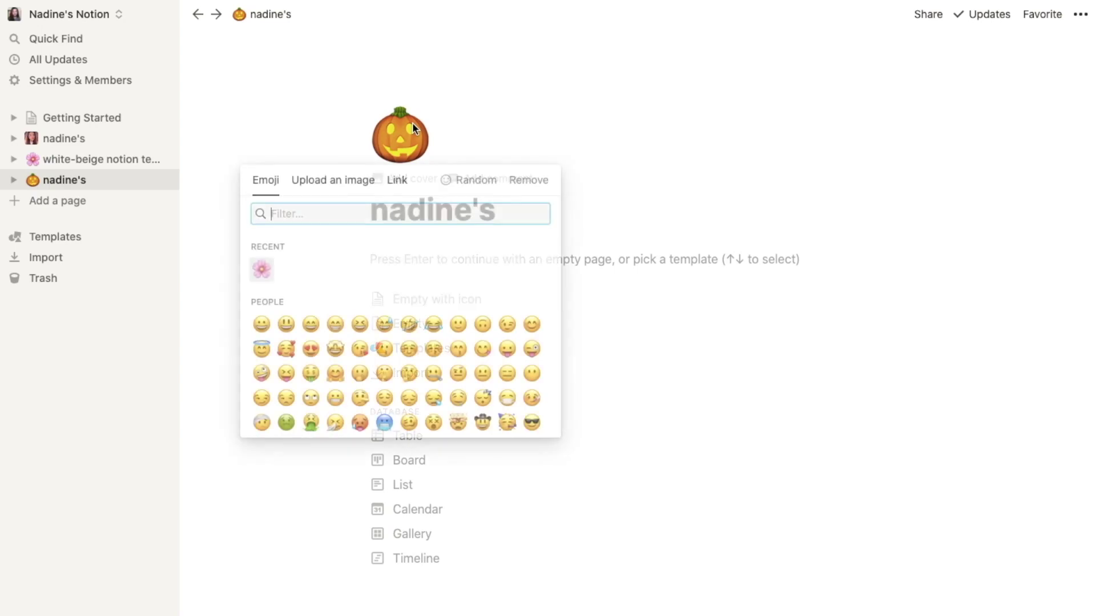
{"action": "left_click", "coordinate": [262, 270]}
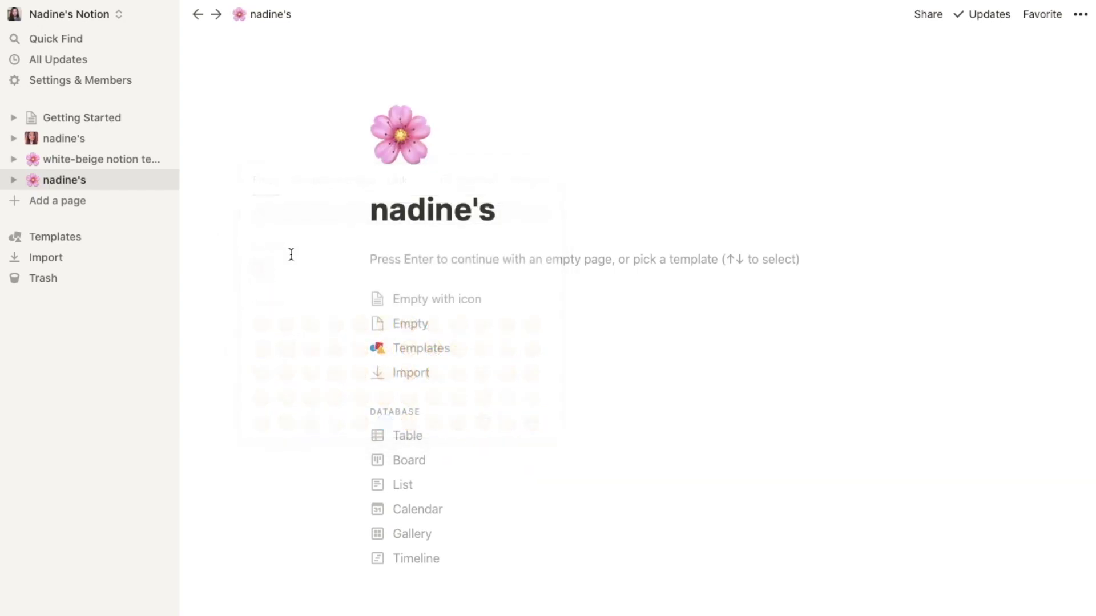
Look through the icon's upload and image-link options, then dismiss them and add a cover
{"action": "left_click", "coordinate": [389, 161]}
{"action": "left_click", "coordinate": [313, 188]}
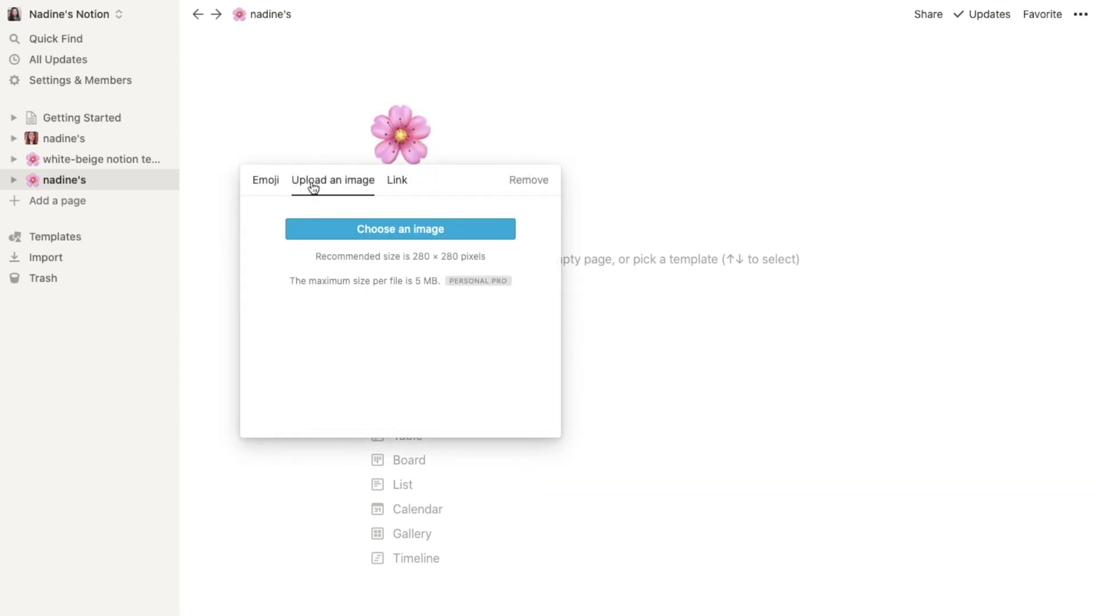
{"action": "left_click", "coordinate": [397, 184]}
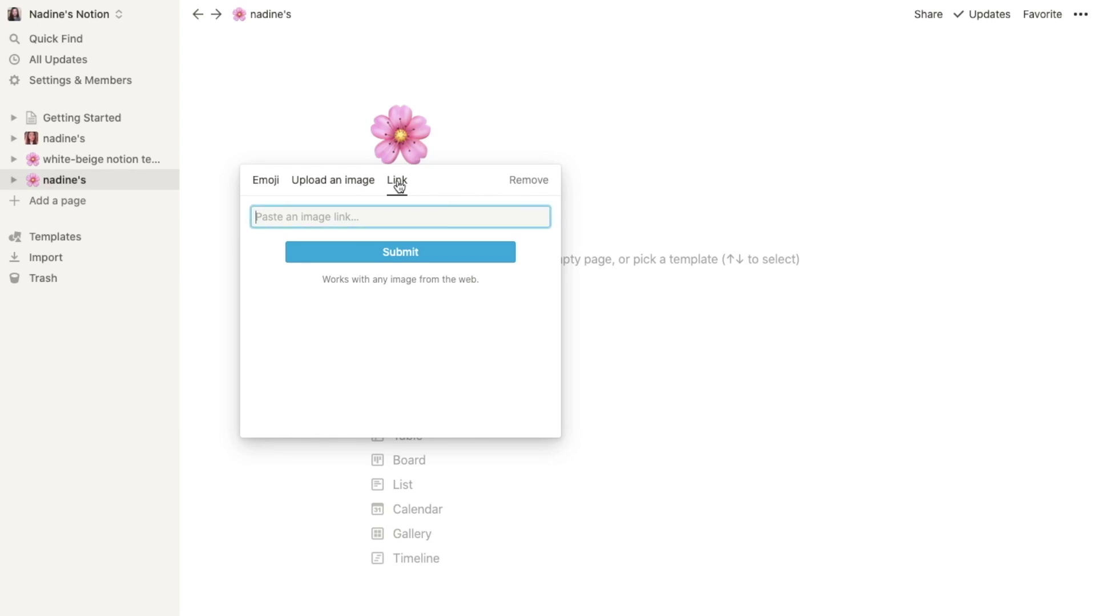
{"action": "left_click", "coordinate": [491, 112]}
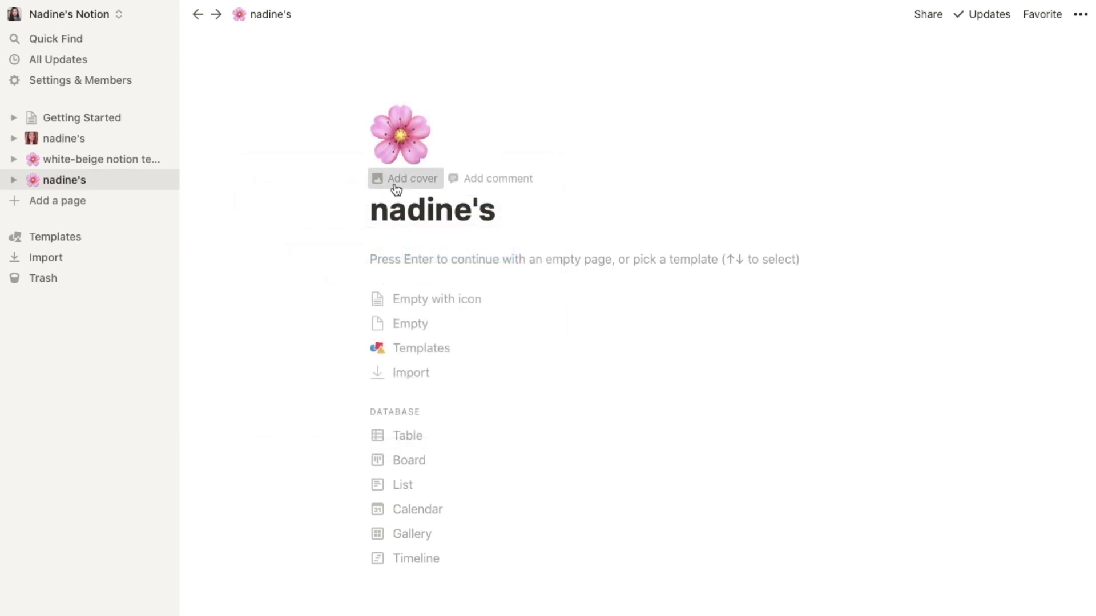
{"action": "left_click", "coordinate": [396, 179]}
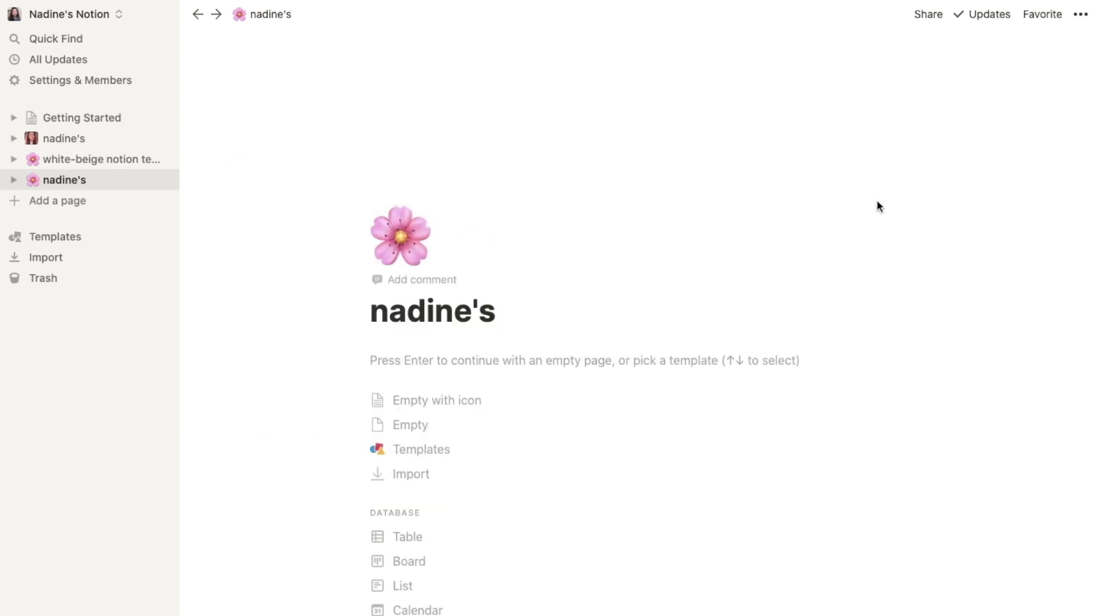
Upload current wallpaper.jpg as the page cover and reposition it
{"action": "mouse_move", "coordinate": [876, 201]}
{"action": "left_click", "coordinate": [831, 218]}
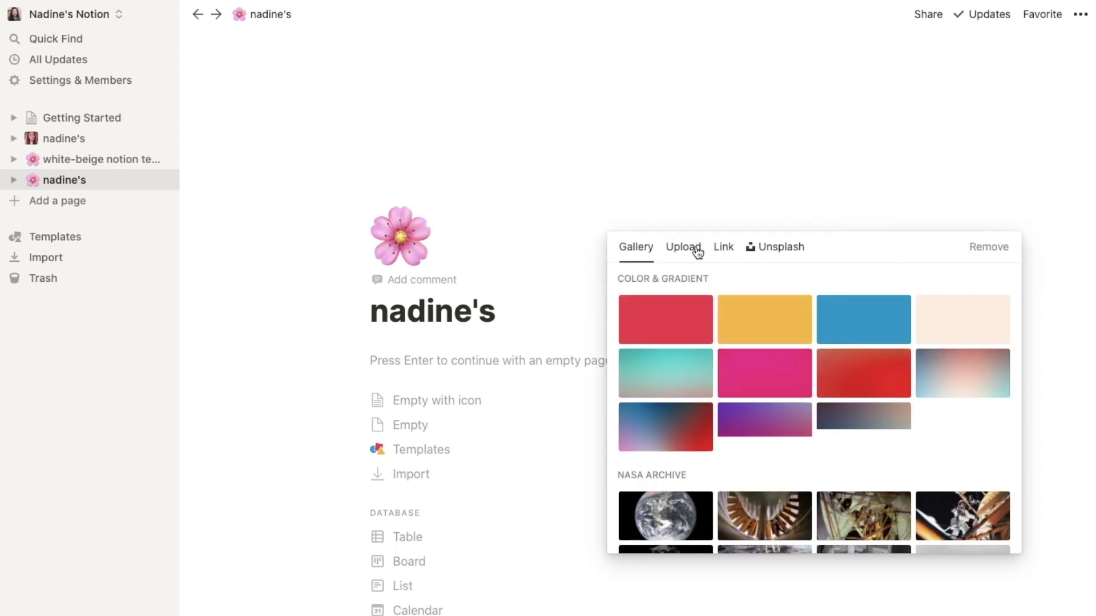
{"action": "scroll", "coordinate": [761, 416], "scroll_direction": "down", "scroll_amount": 10}
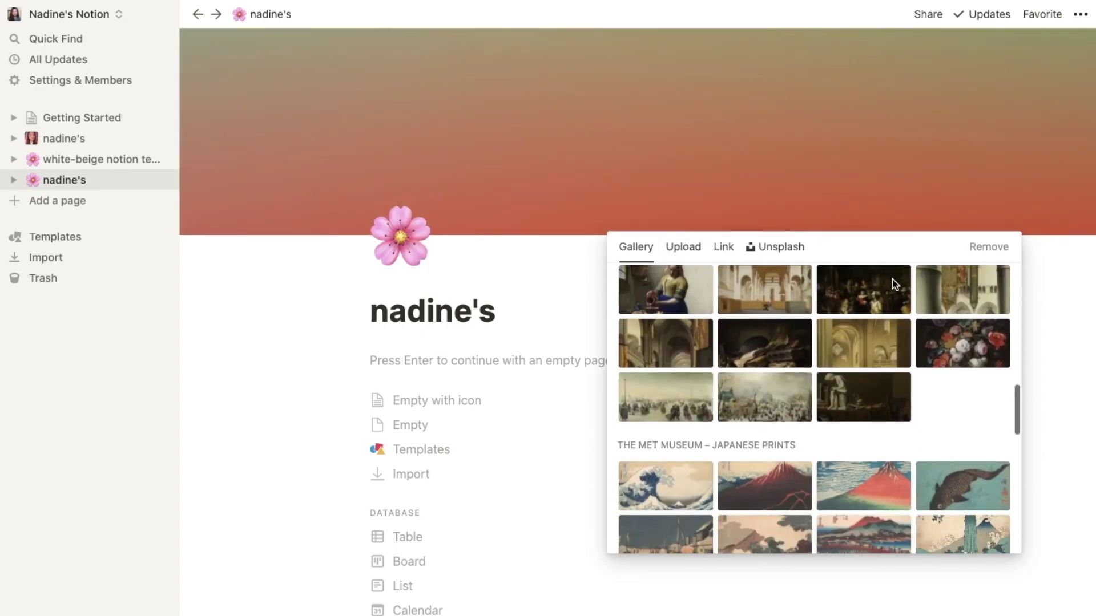
{"action": "scroll", "coordinate": [894, 283], "scroll_direction": "down", "scroll_amount": 15}
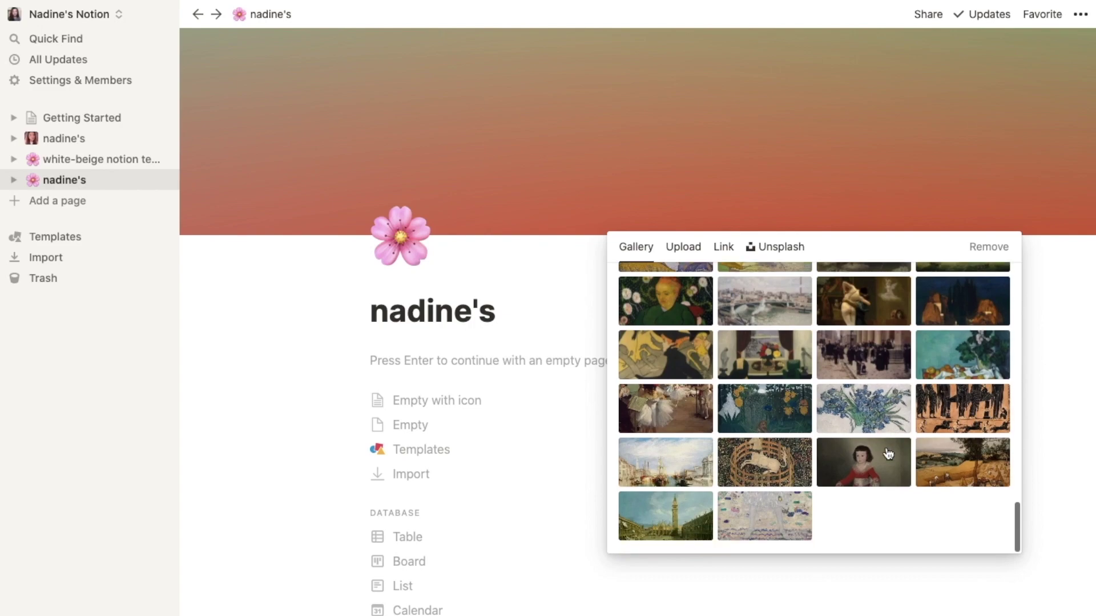
{"action": "scroll", "coordinate": [888, 454], "scroll_direction": "up", "scroll_amount": 20}
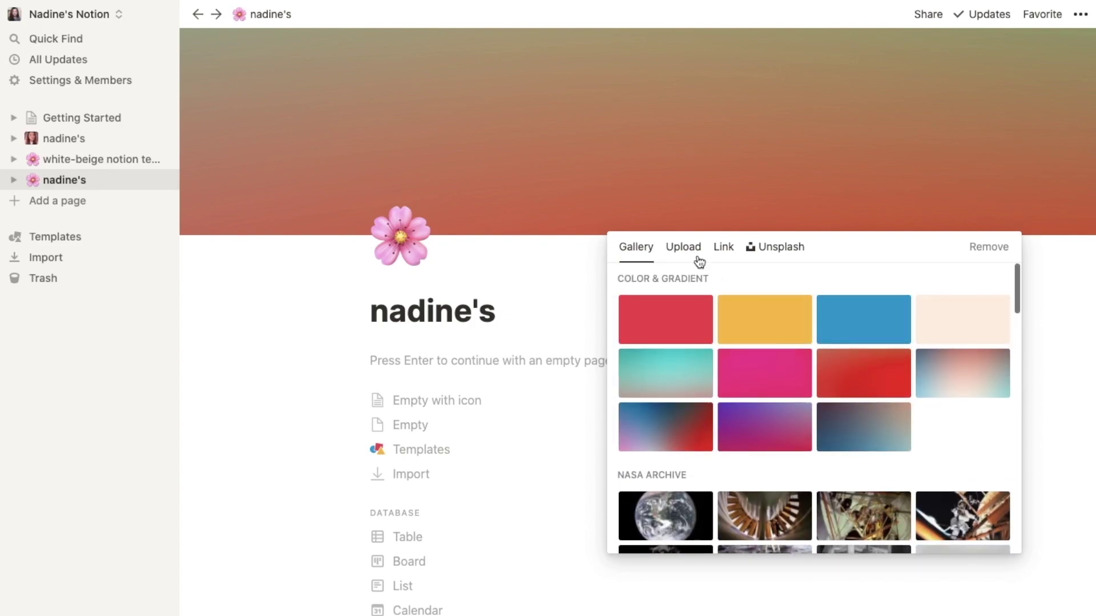
{"action": "left_click", "coordinate": [684, 247]}
{"action": "left_click", "coordinate": [778, 304]}
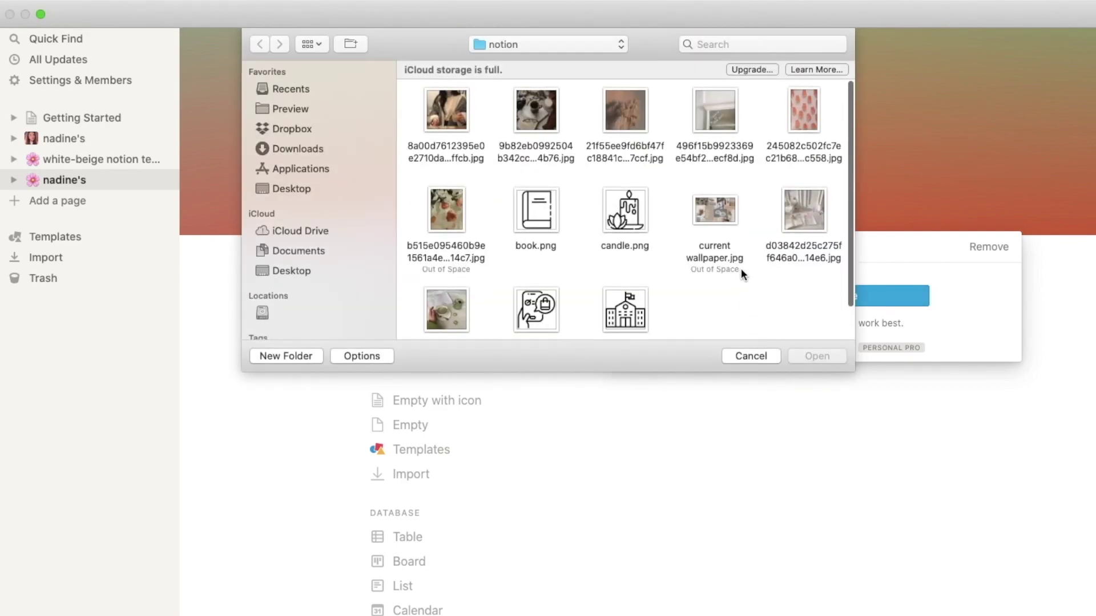
{"action": "left_click", "coordinate": [714, 193]}
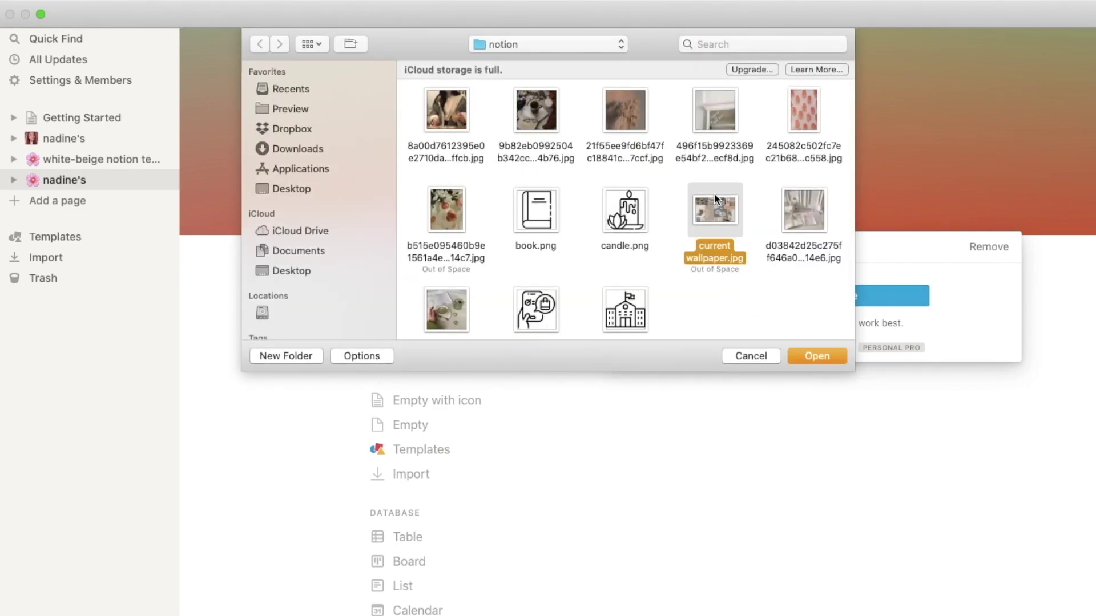
{"action": "left_click", "coordinate": [832, 360]}
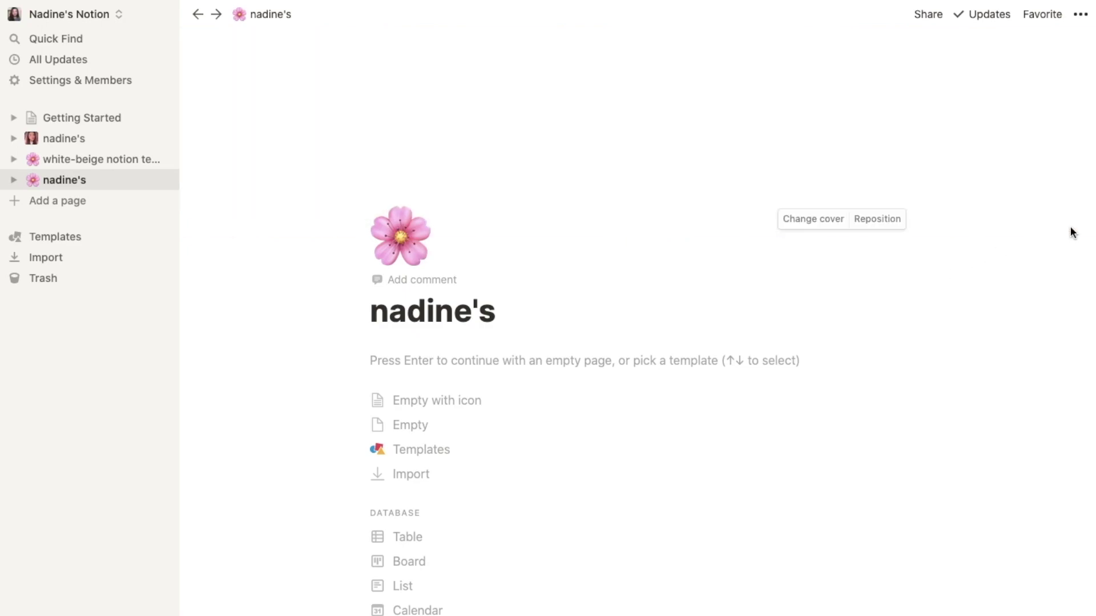
{"action": "left_click", "coordinate": [874, 219]}
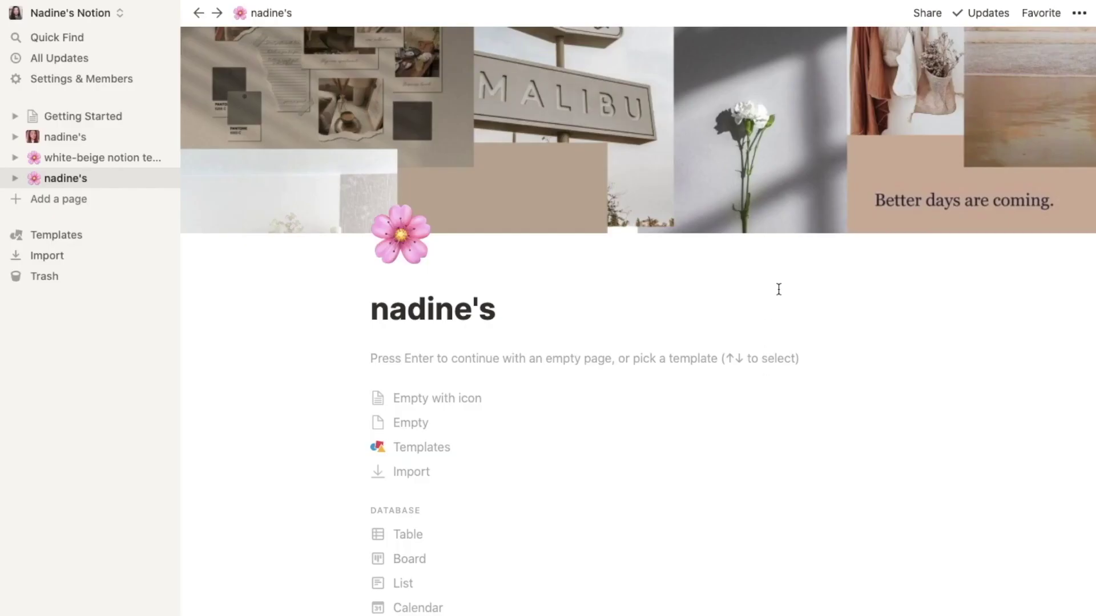
Switch the page to the Serif font style and turn on Full width
{"action": "left_click", "coordinate": [1077, 14]}
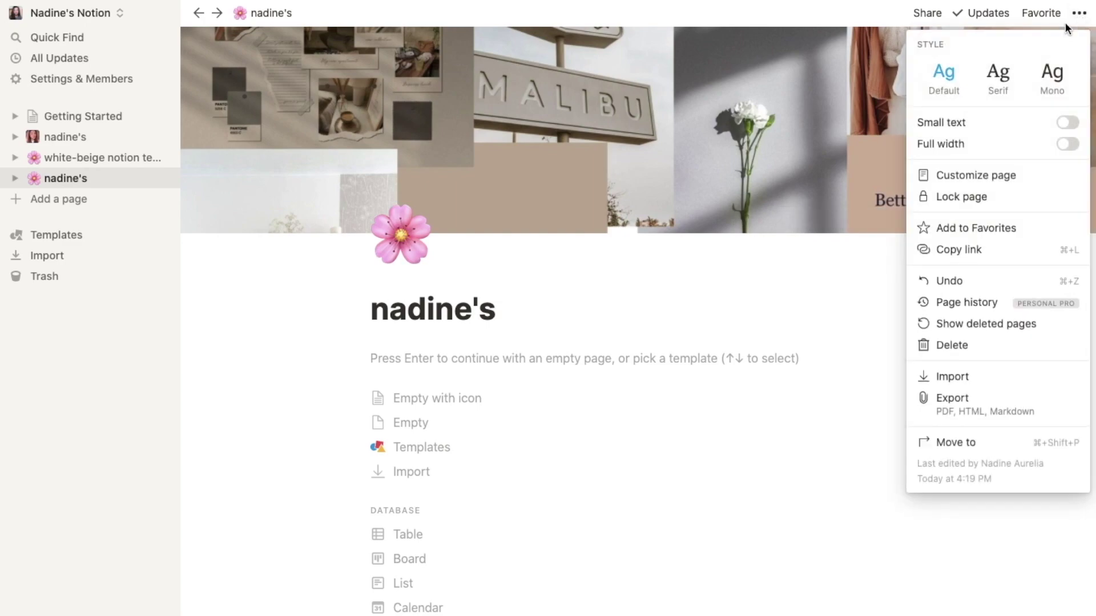
{"action": "left_click", "coordinate": [998, 85]}
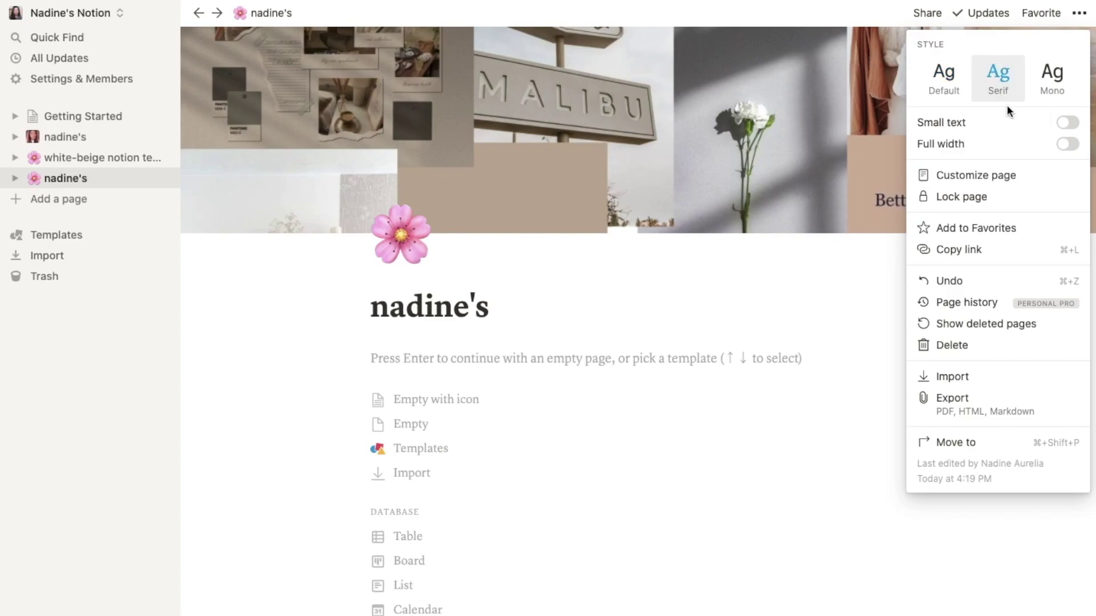
{"action": "left_click", "coordinate": [1071, 146]}
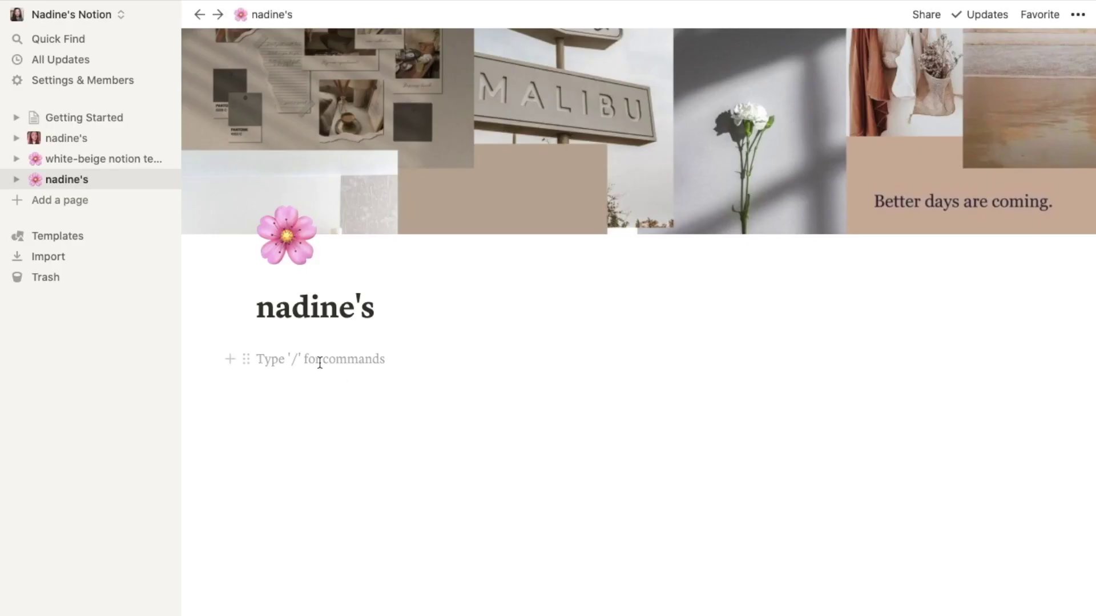
Turn the empty block into a Heading 1 reading 'dashboard'
{"action": "left_click", "coordinate": [230, 361]}
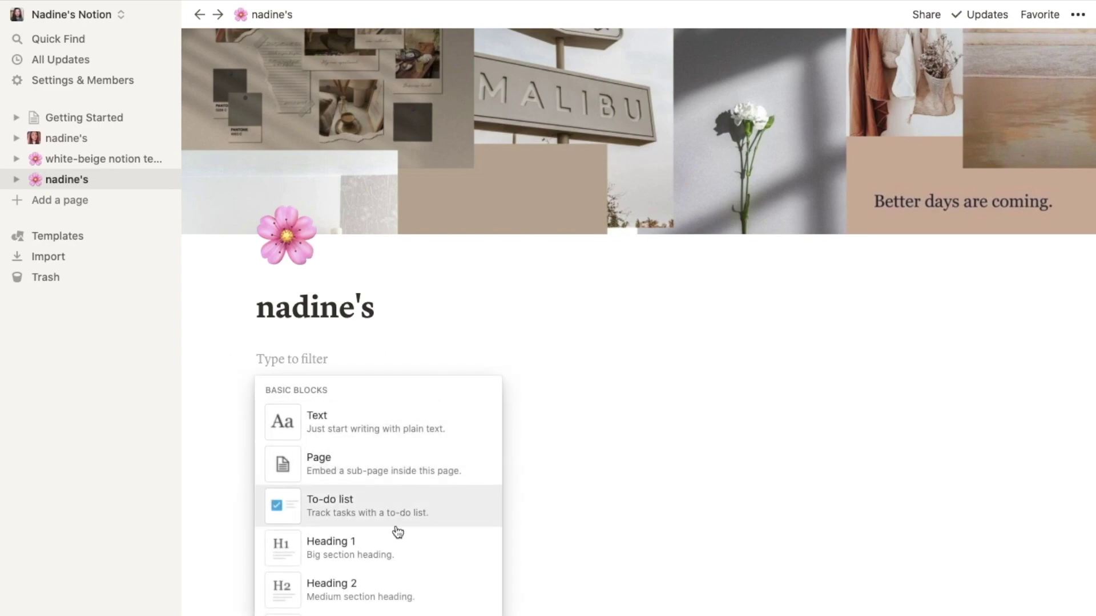
{"action": "scroll", "coordinate": [433, 565], "scroll_direction": "down", "scroll_amount": 5}
{"action": "scroll", "coordinate": [405, 570], "scroll_direction": "down", "scroll_amount": 8}
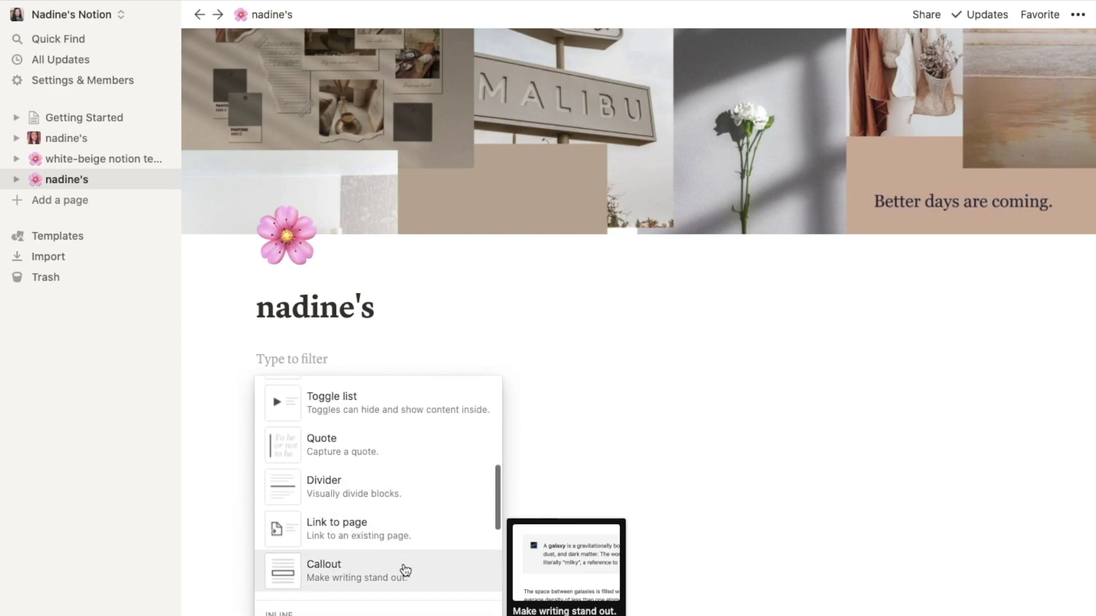
{"action": "scroll", "coordinate": [405, 571], "scroll_direction": "up", "scroll_amount": 12}
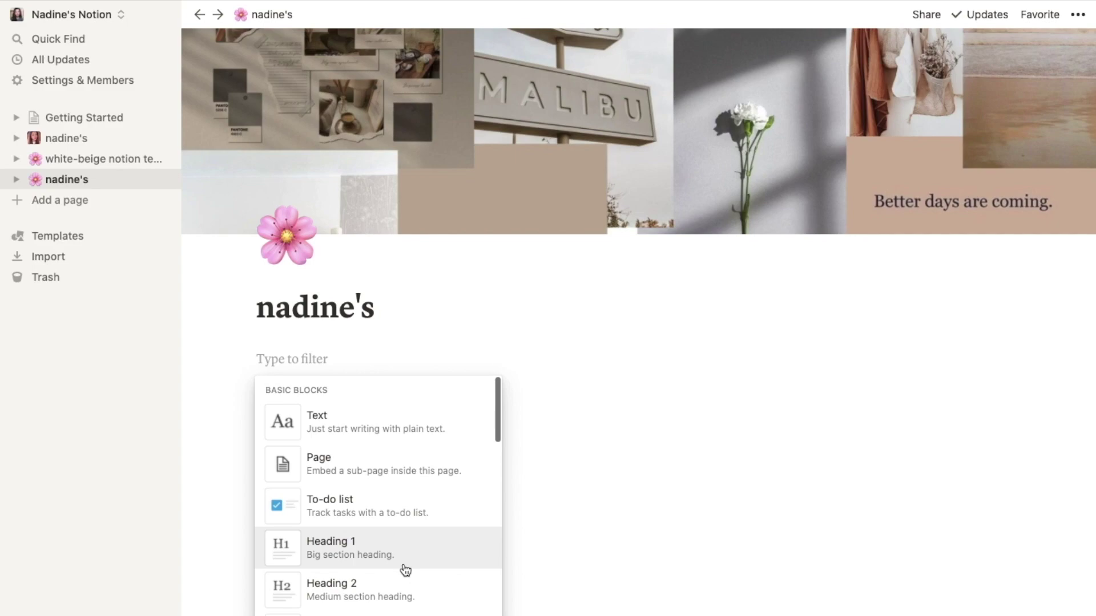
{"action": "left_click", "coordinate": [381, 549]}
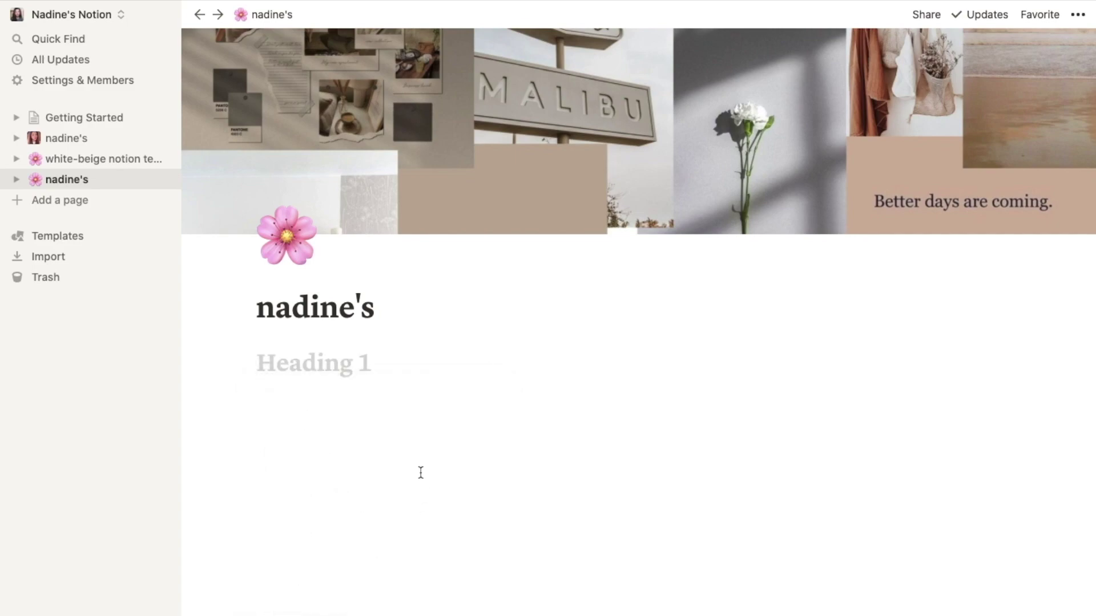
{"action": "type", "text": "da"}
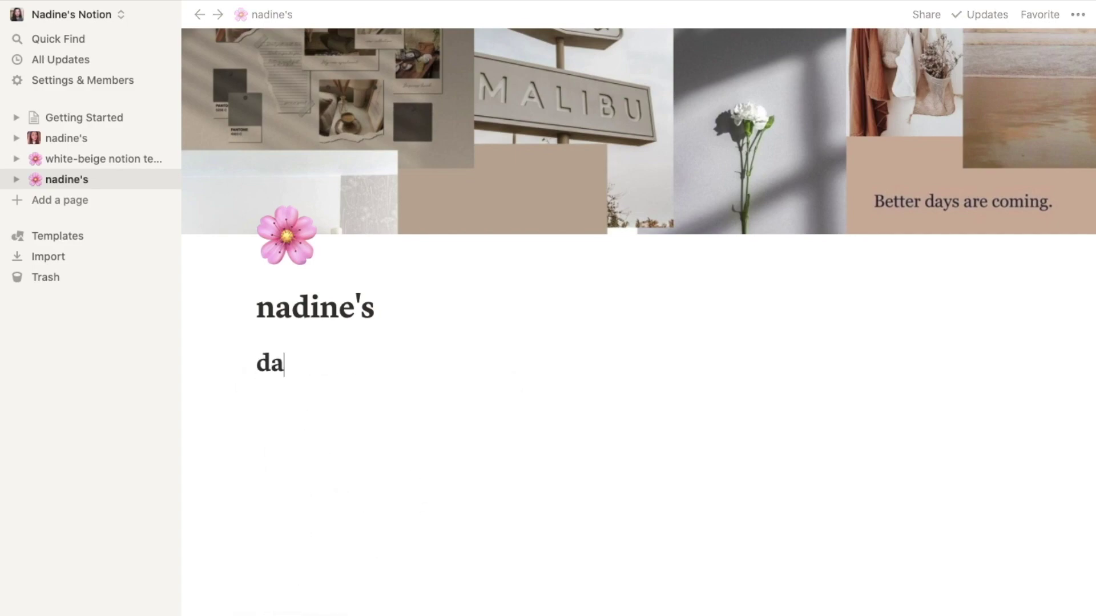
{"action": "type", "text": "shboard"}
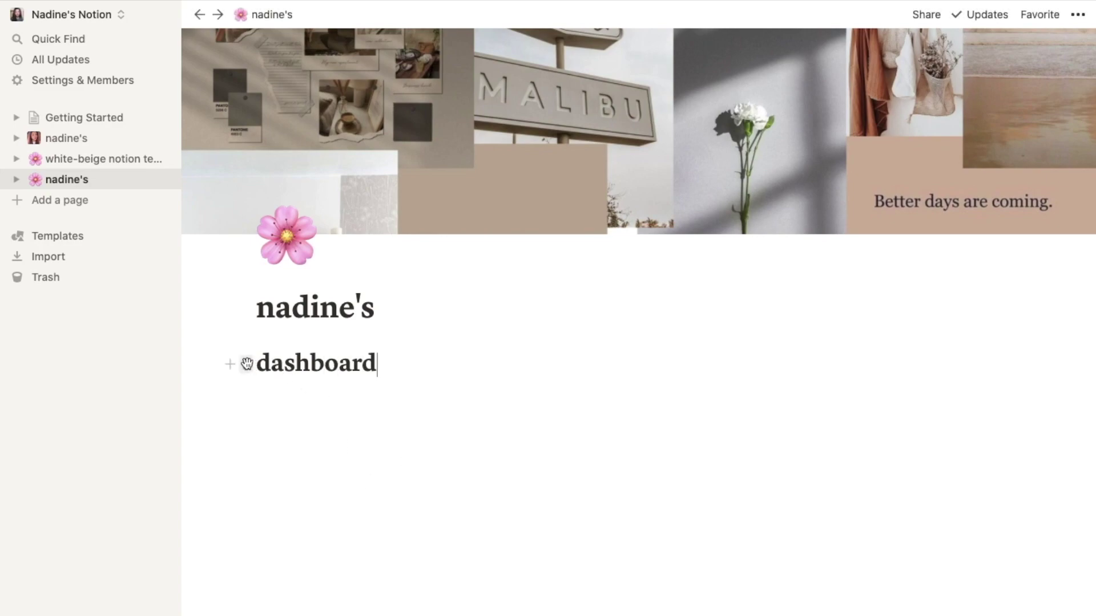
Give the dashboard heading a brown background
{"action": "left_click", "coordinate": [246, 364]}
{"action": "mouse_move", "coordinate": [193, 463]}
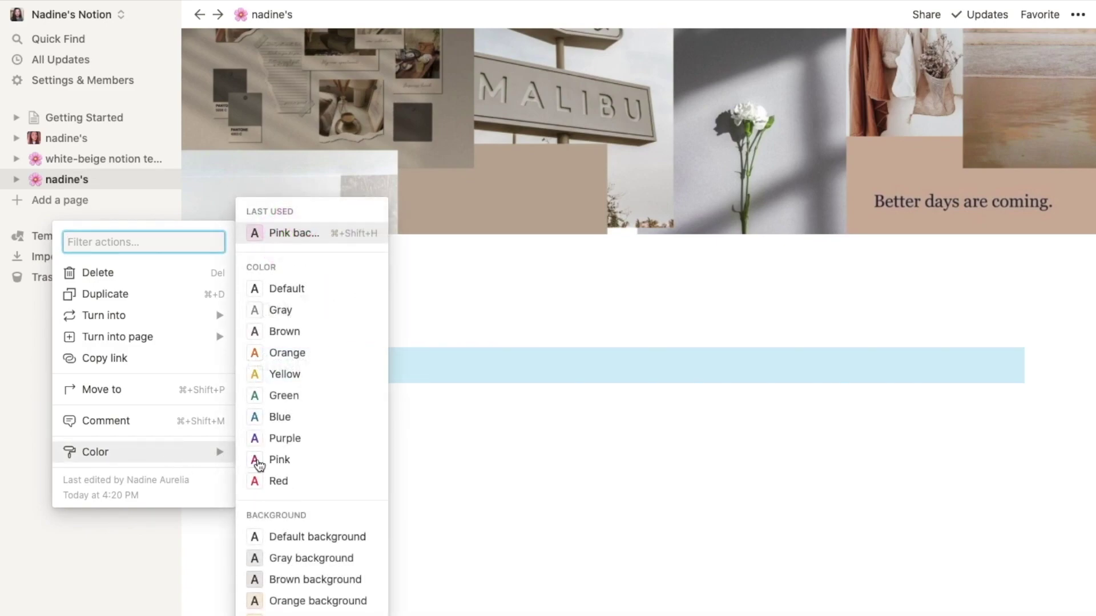
{"action": "scroll", "coordinate": [325, 593], "scroll_direction": "down", "scroll_amount": 1}
{"action": "left_click", "coordinate": [325, 567]}
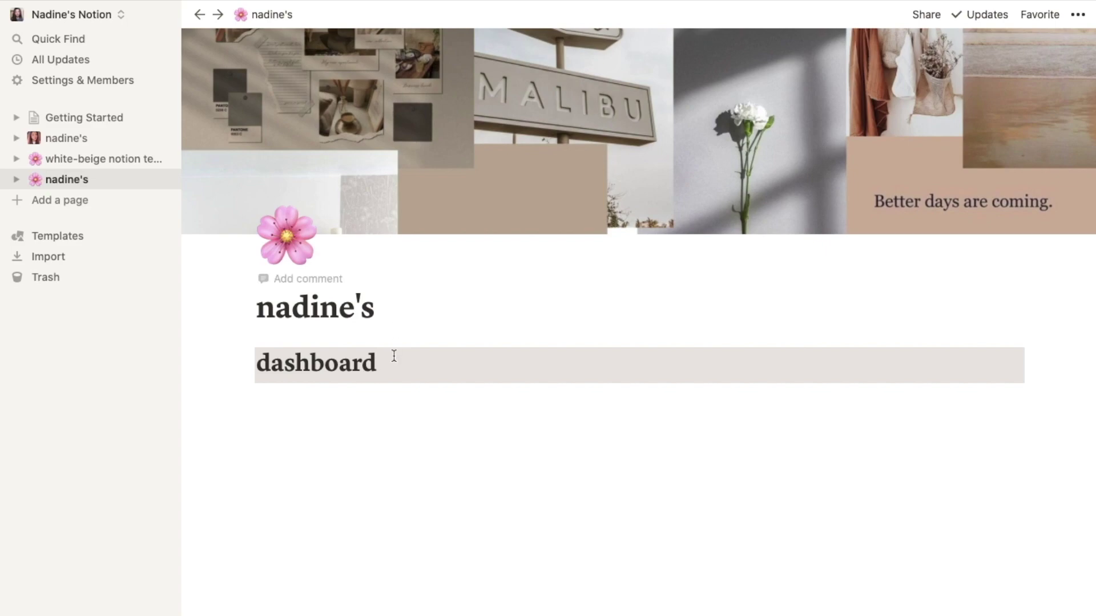
Add a pink-background empty block above 'dashboard', then create a new workspace page
{"action": "key", "text": "Return"}
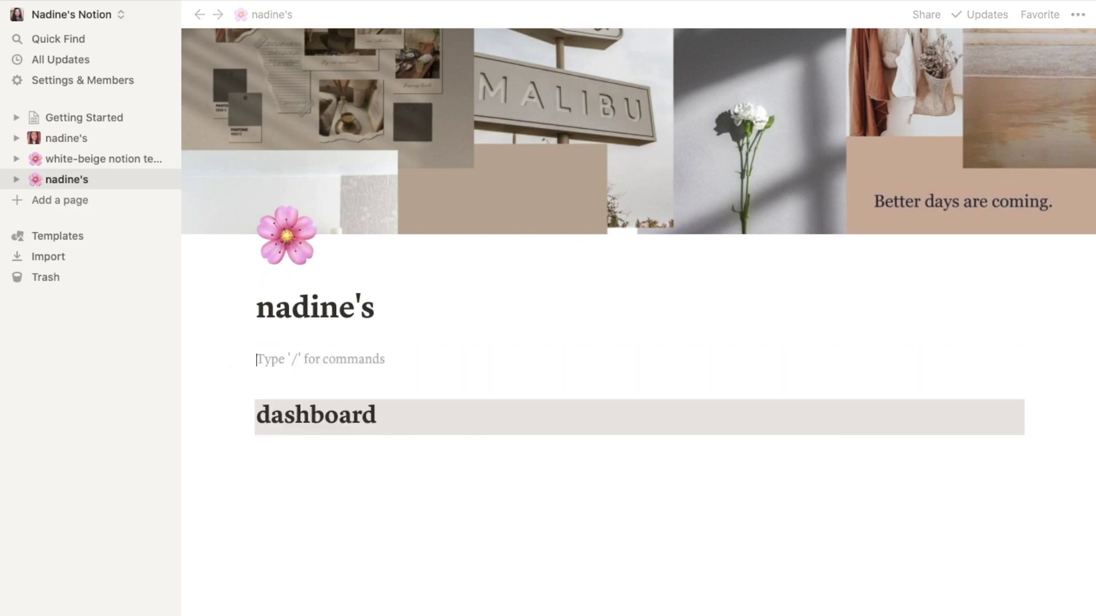
{"action": "left_click", "coordinate": [248, 360]}
{"action": "mouse_move", "coordinate": [204, 452]}
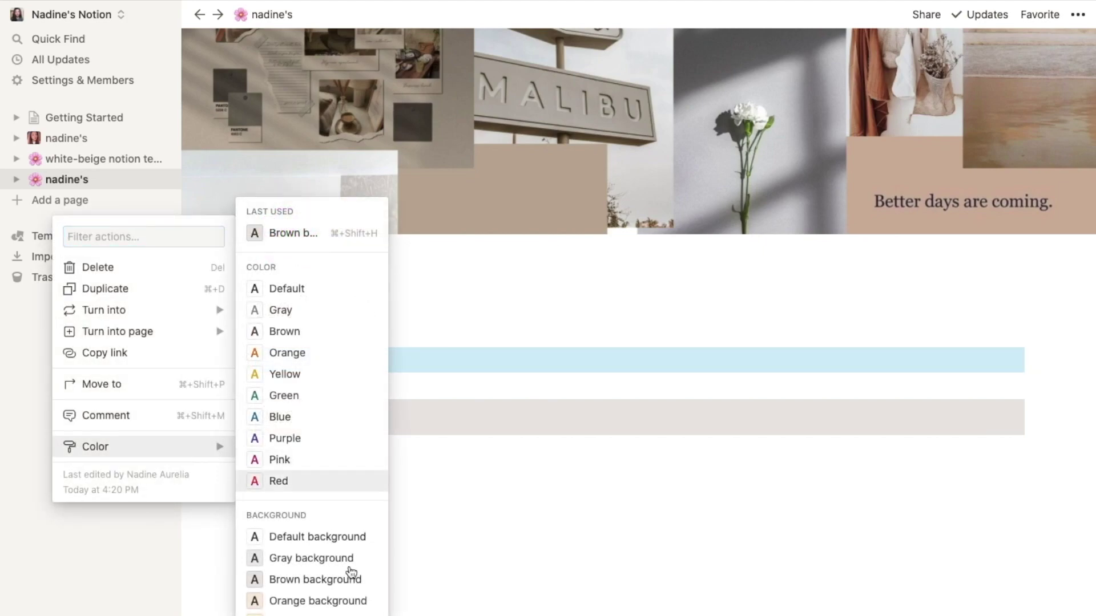
{"action": "scroll", "coordinate": [356, 614], "scroll_direction": "down", "scroll_amount": 2}
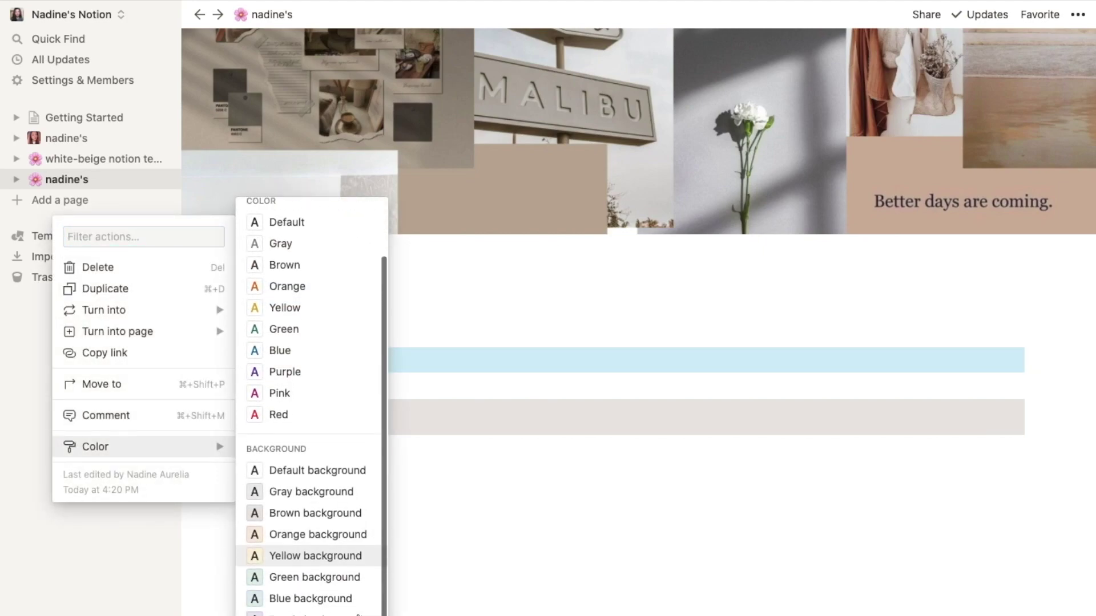
{"action": "left_click", "coordinate": [388, 535]}
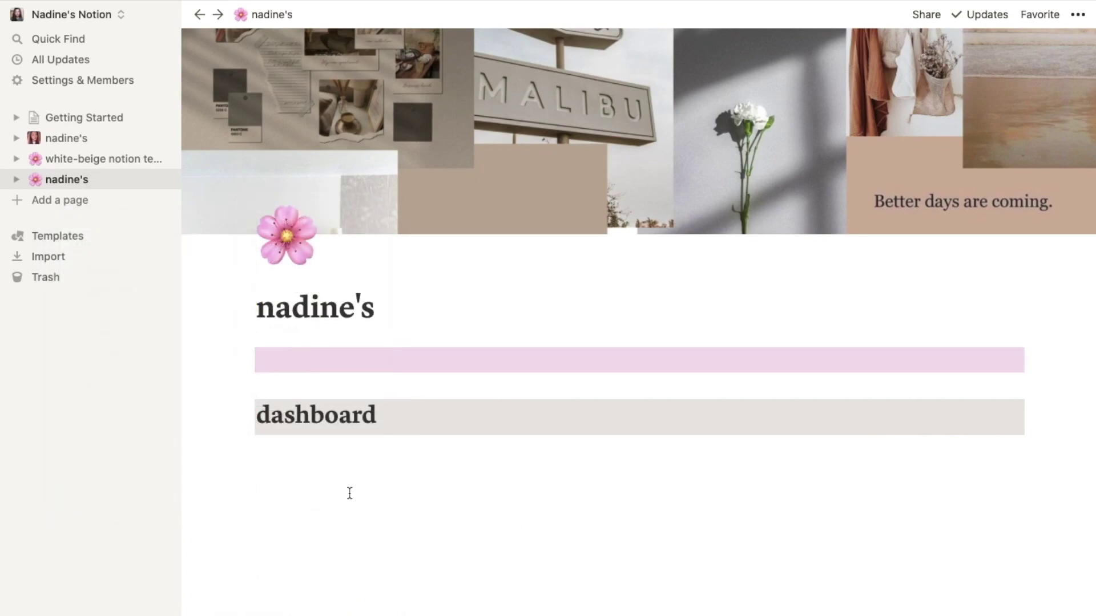
{"action": "left_click", "coordinate": [290, 467]}
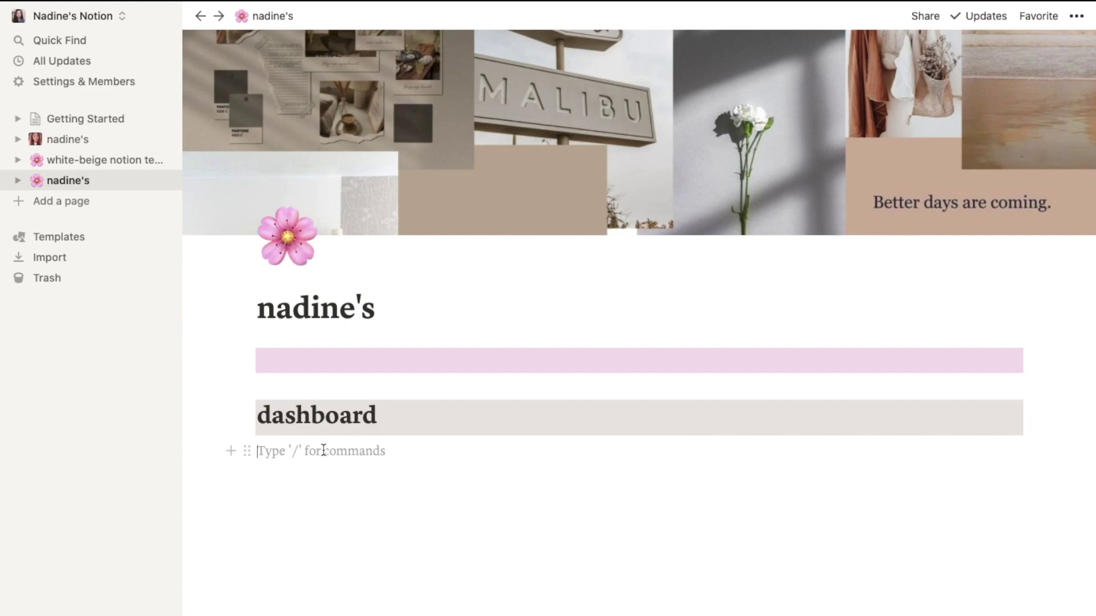
{"action": "left_click", "coordinate": [86, 202]}
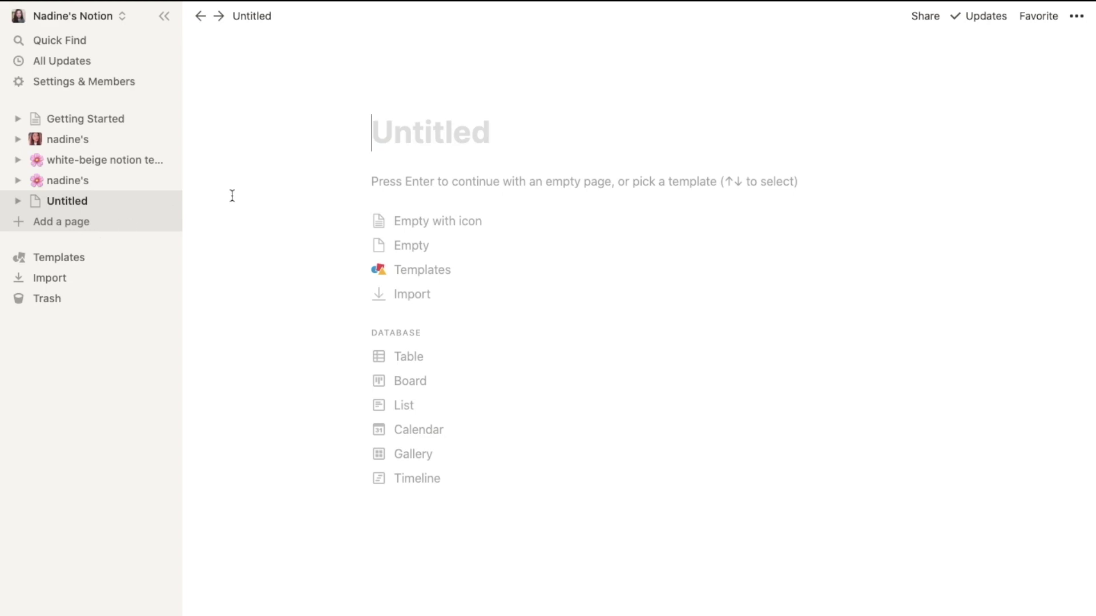
Name the new page 'school', drag it under the dashboard heading on nadine's, and open it
{"action": "type", "text": "school"}
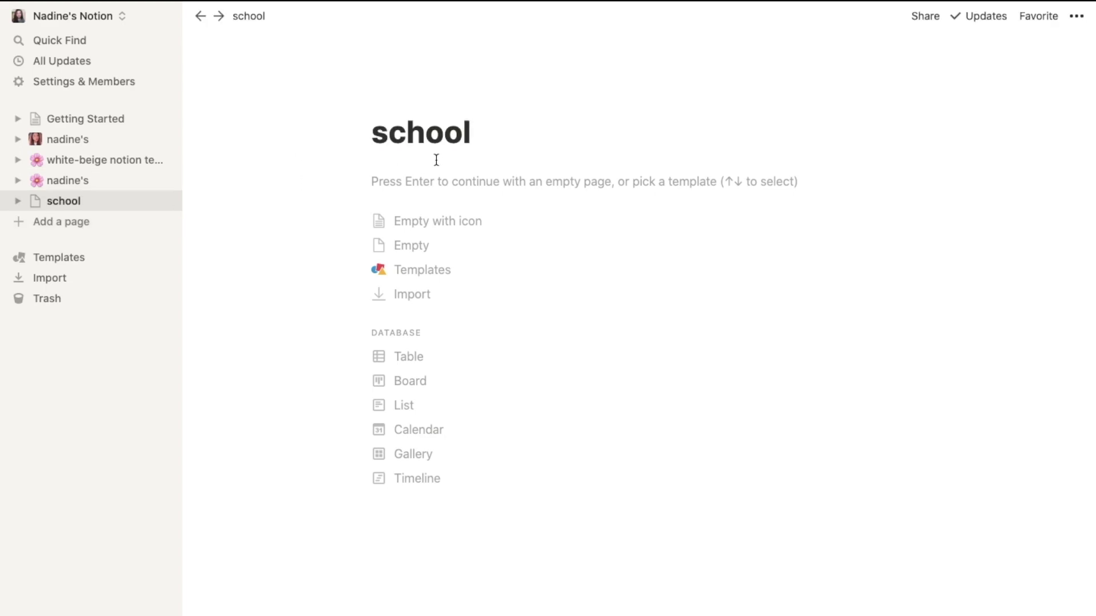
{"action": "left_click", "coordinate": [80, 185]}
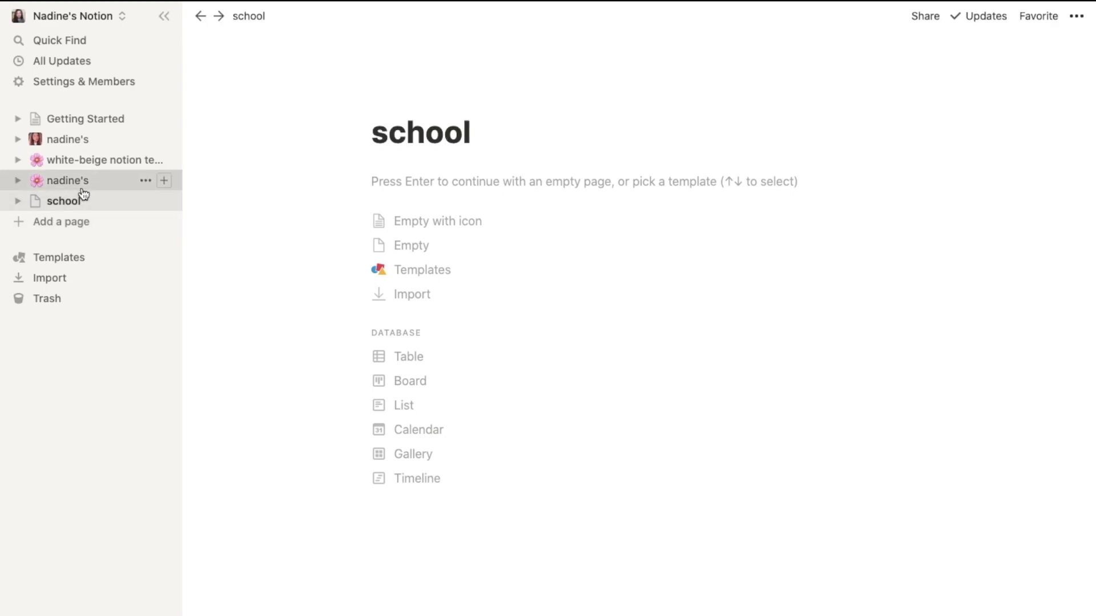
{"action": "left_click_drag", "start_coordinate": [70, 209], "coordinate": [316, 444]}
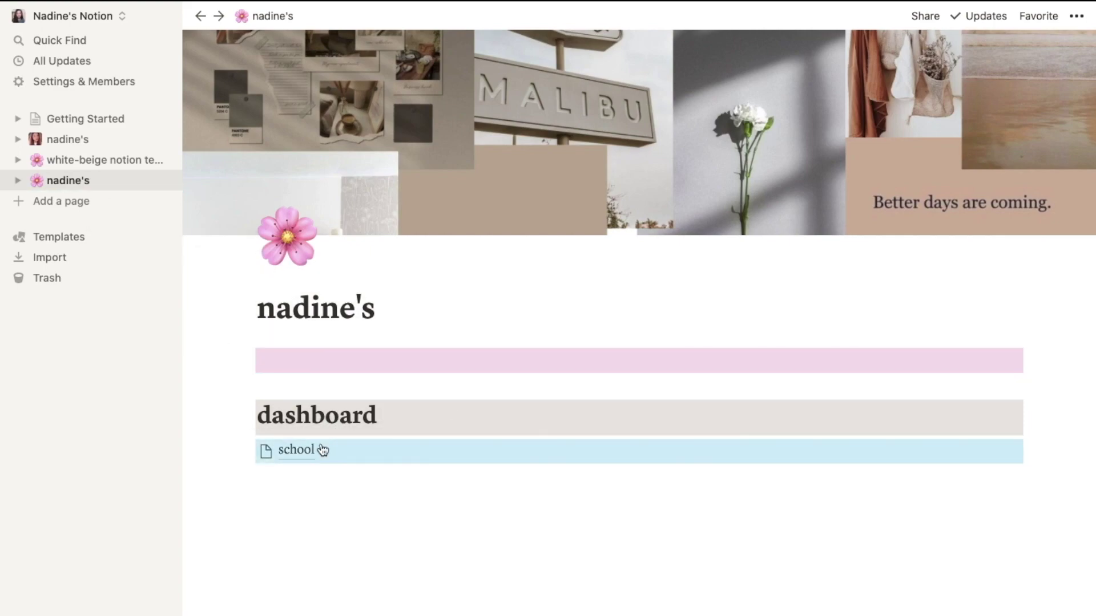
{"action": "left_click", "coordinate": [408, 545]}
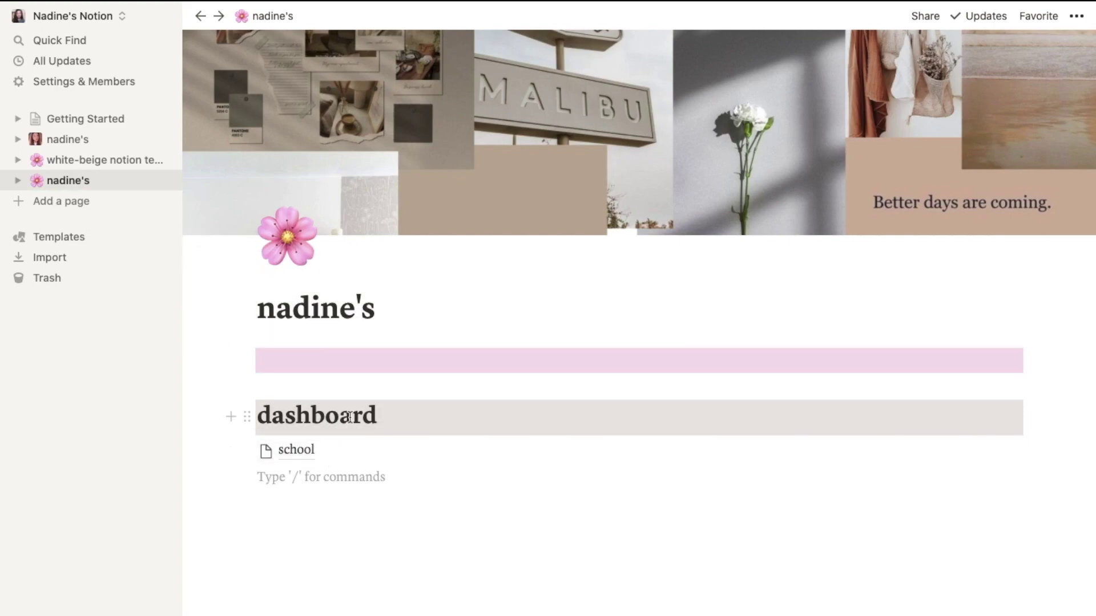
{"action": "left_click", "coordinate": [295, 452]}
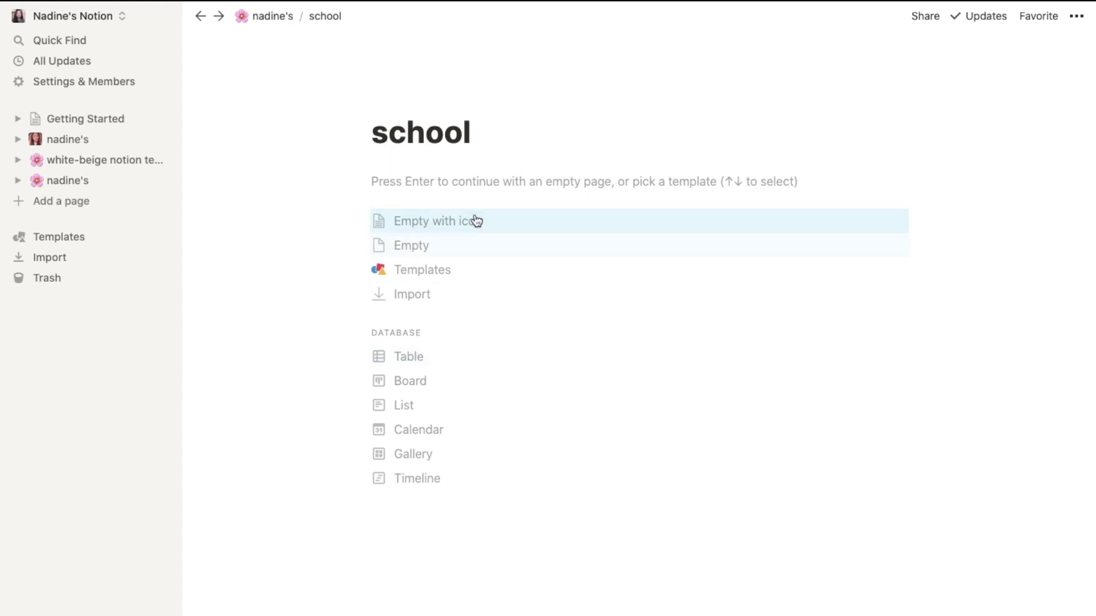
Start the school page as an empty page and insert a to-do list block
{"action": "left_click", "coordinate": [473, 181]}
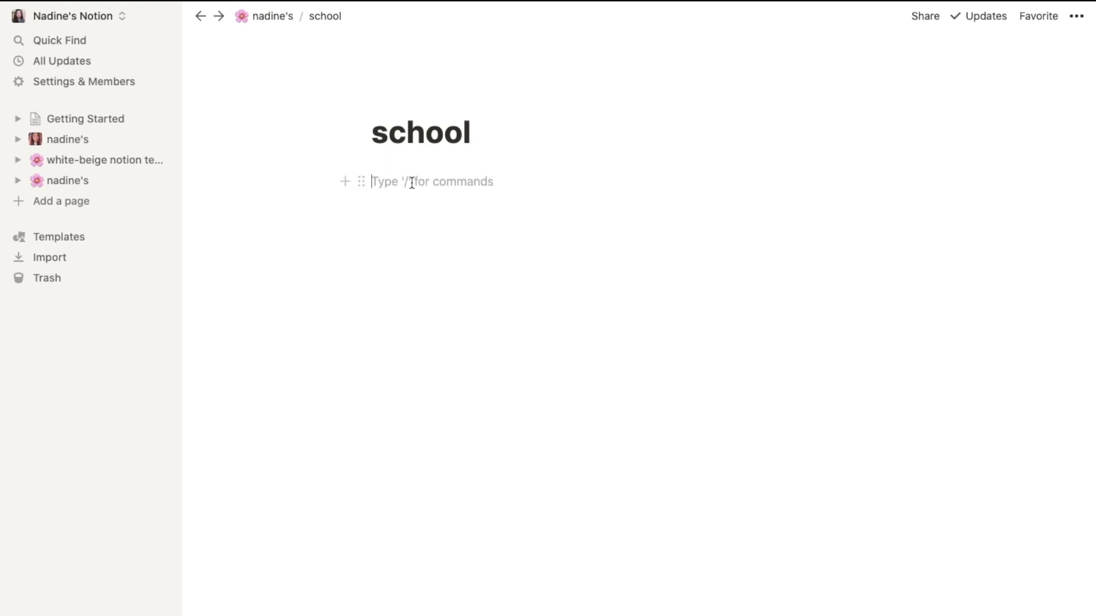
{"action": "type", "text": "/"}
{"action": "scroll", "coordinate": [488, 325], "scroll_direction": "down", "scroll_amount": 1}
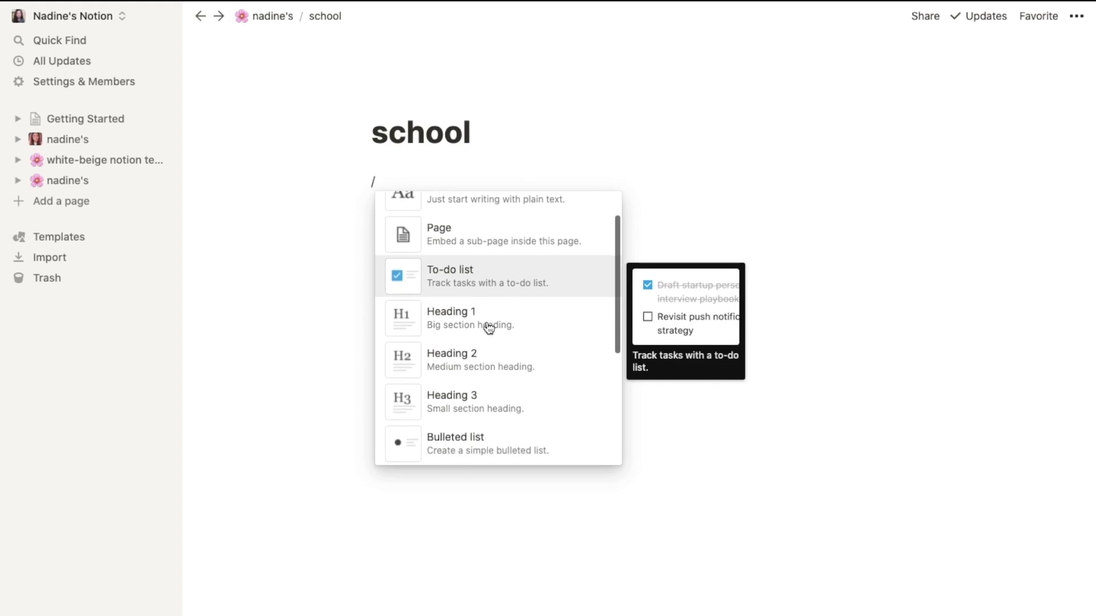
{"action": "scroll", "coordinate": [488, 326], "scroll_direction": "up", "scroll_amount": 1}
{"action": "scroll", "coordinate": [488, 327], "scroll_direction": "down", "scroll_amount": 3}
{"action": "scroll", "coordinate": [489, 326], "scroll_direction": "up", "scroll_amount": 2}
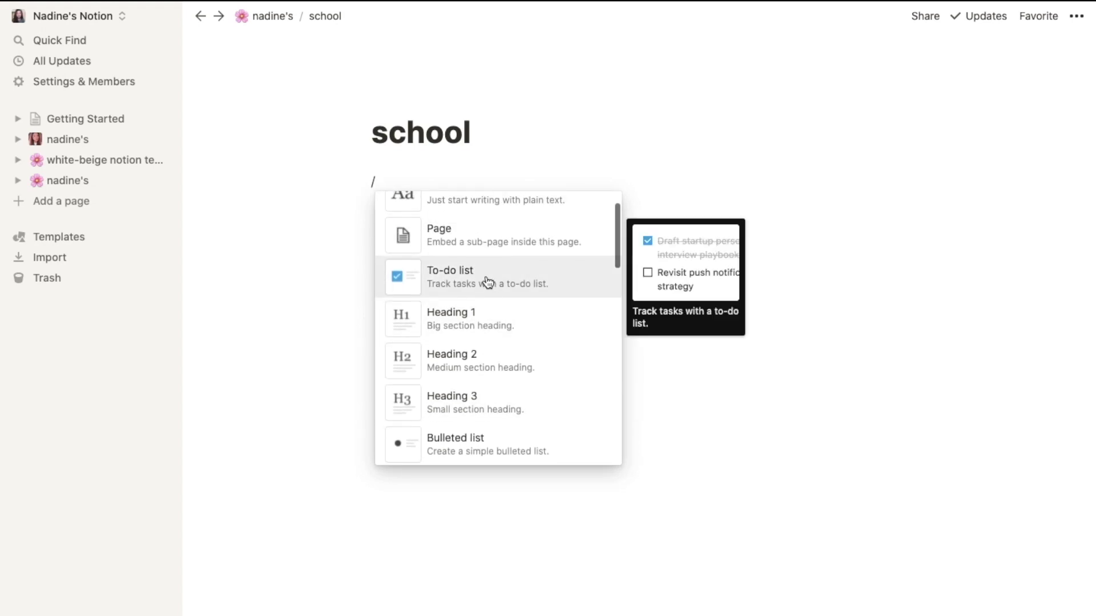
{"action": "left_click", "coordinate": [487, 282]}
Add 'homework' and 'exam' to-do items and check both off
{"action": "type", "text": "homework"}
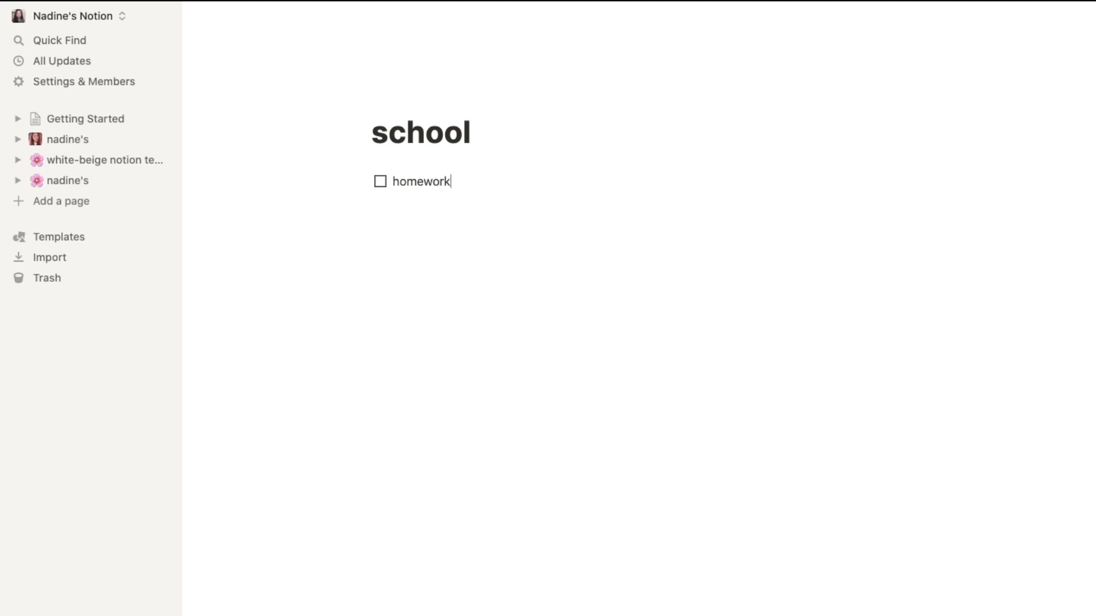
{"action": "key", "text": "Return"}
{"action": "key", "text": "Return"}
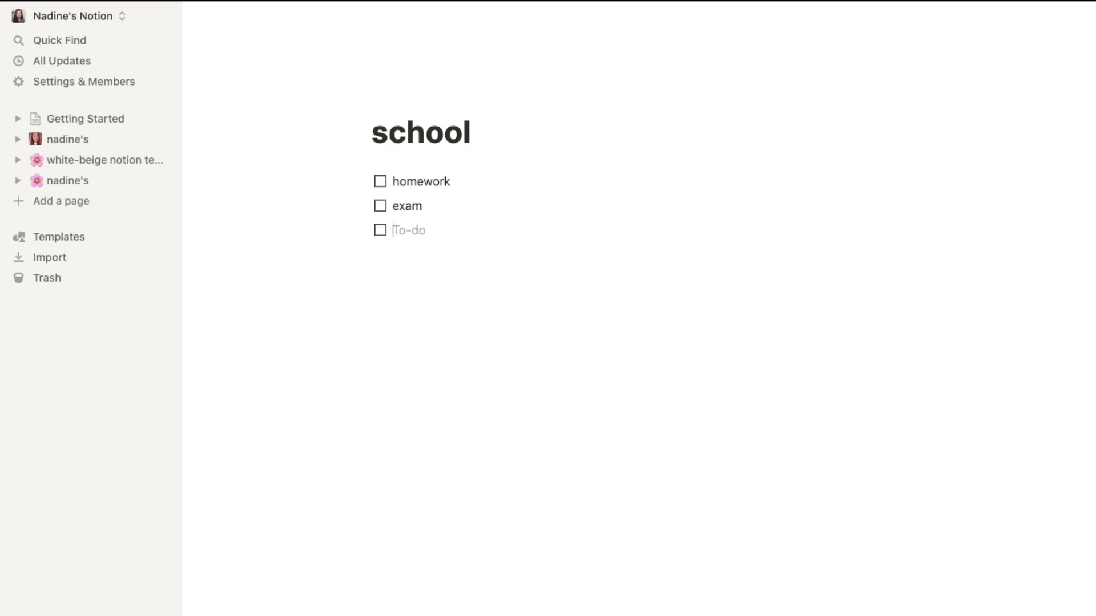
{"action": "key", "text": "BackSpace"}
{"action": "left_click", "coordinate": [380, 181]}
{"action": "left_click", "coordinate": [380, 206]}
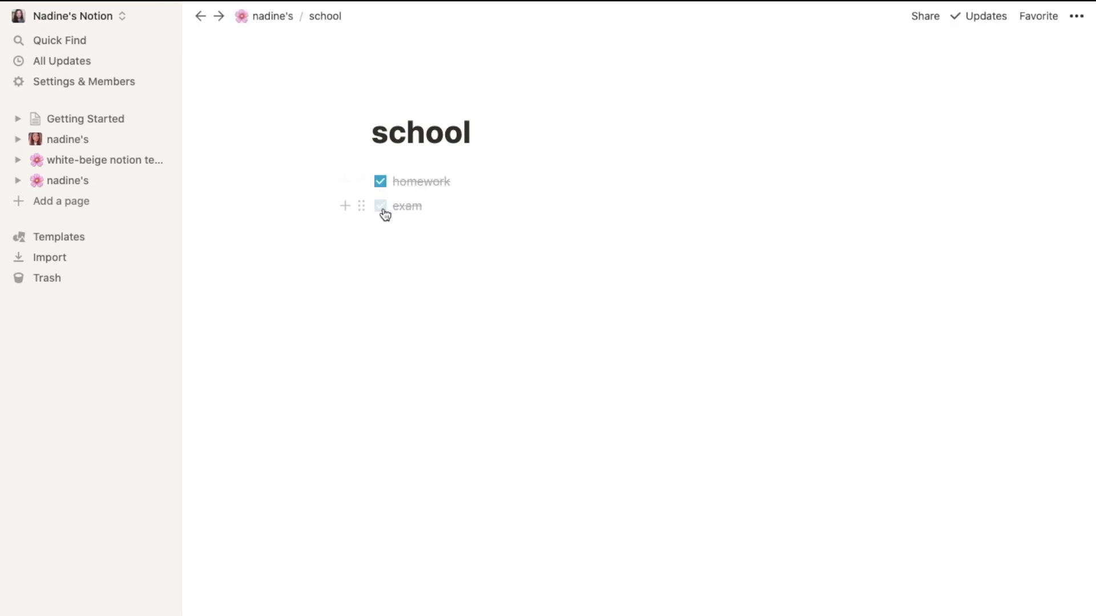
Insert an inline board below the to-dos and scroll across its status columns
{"action": "left_click", "coordinate": [421, 230]}
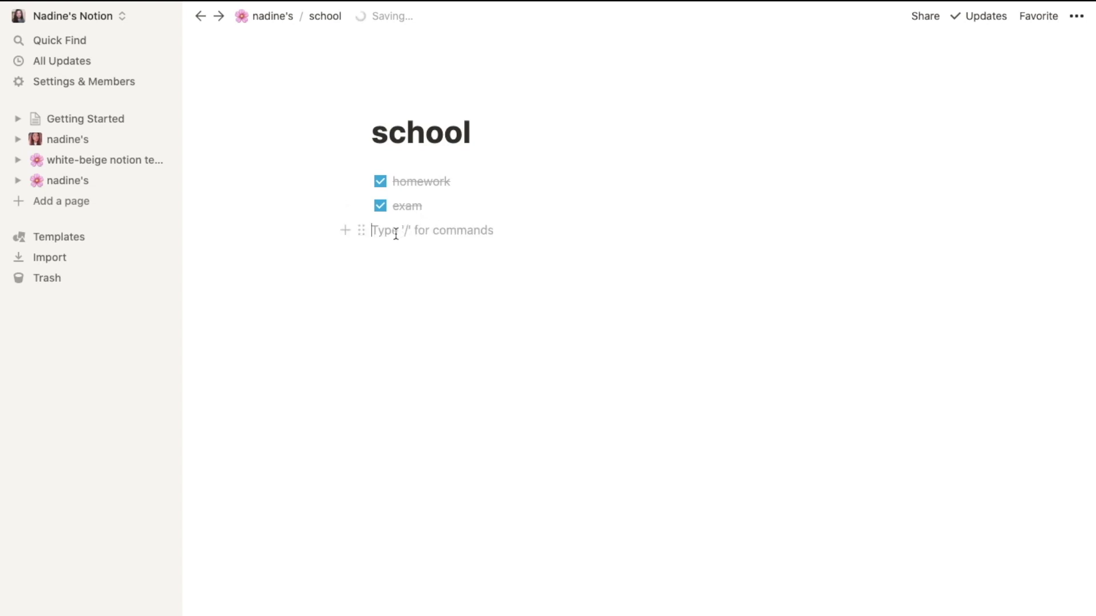
{"action": "type", "text": "/"}
{"action": "scroll", "coordinate": [502, 417], "scroll_direction": "down", "scroll_amount": 3}
{"action": "scroll", "coordinate": [511, 432], "scroll_direction": "down", "scroll_amount": 10}
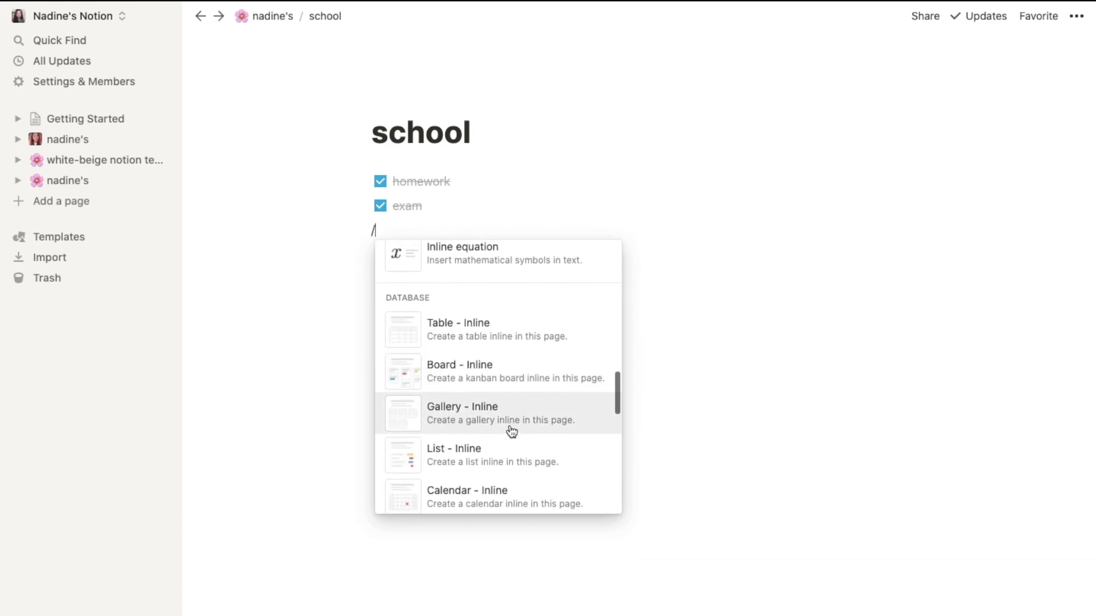
{"action": "left_click", "coordinate": [502, 378]}
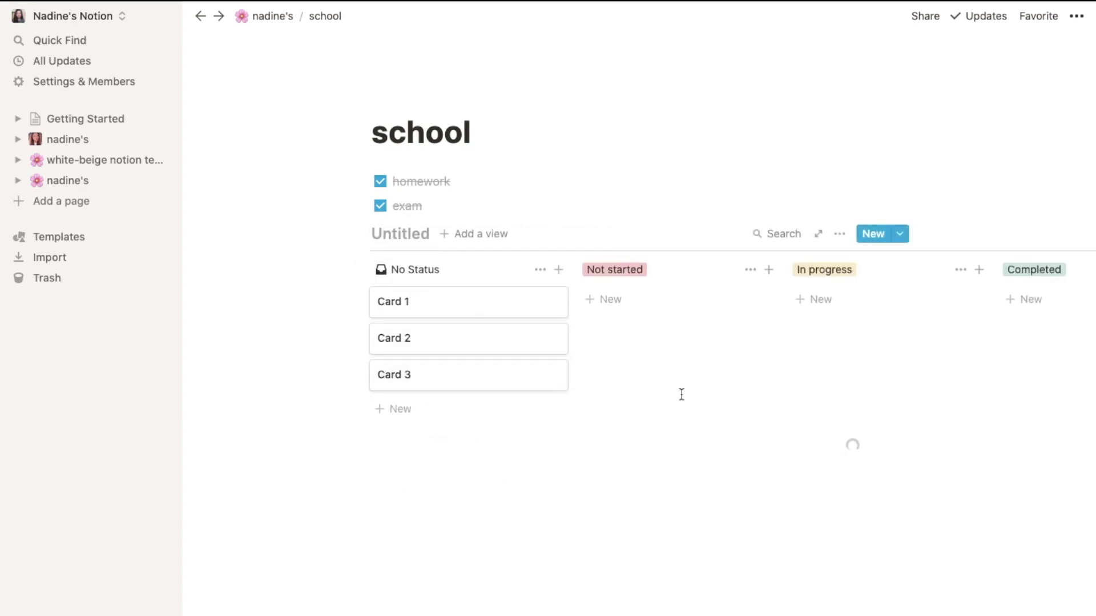
{"action": "scroll", "coordinate": [680, 311], "scroll_direction": "right", "scroll_amount": 5}
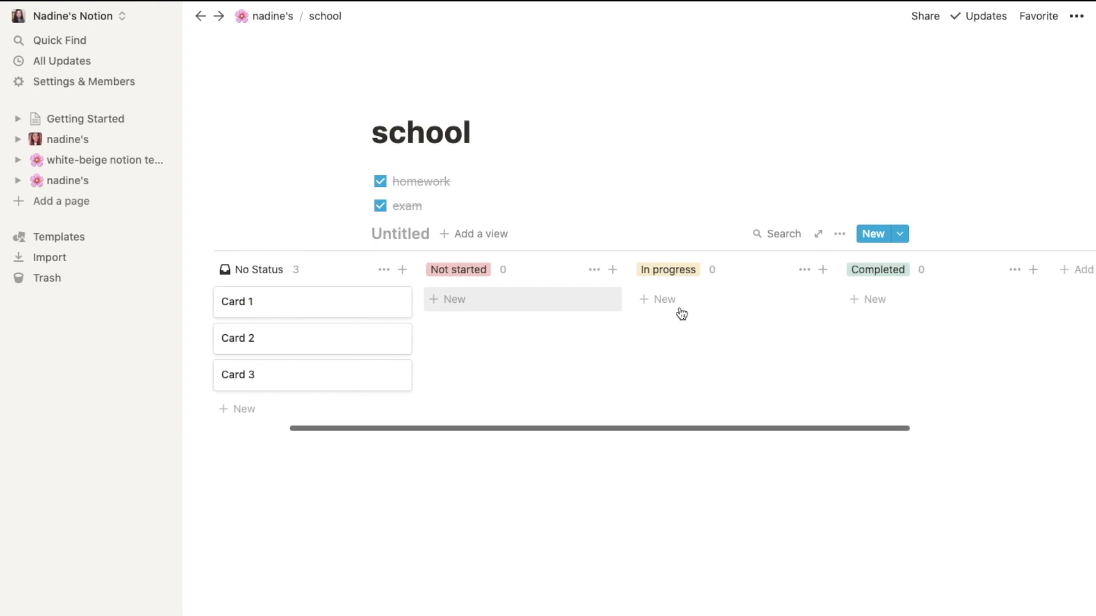
{"action": "scroll", "coordinate": [680, 312], "scroll_direction": "left", "scroll_amount": 5}
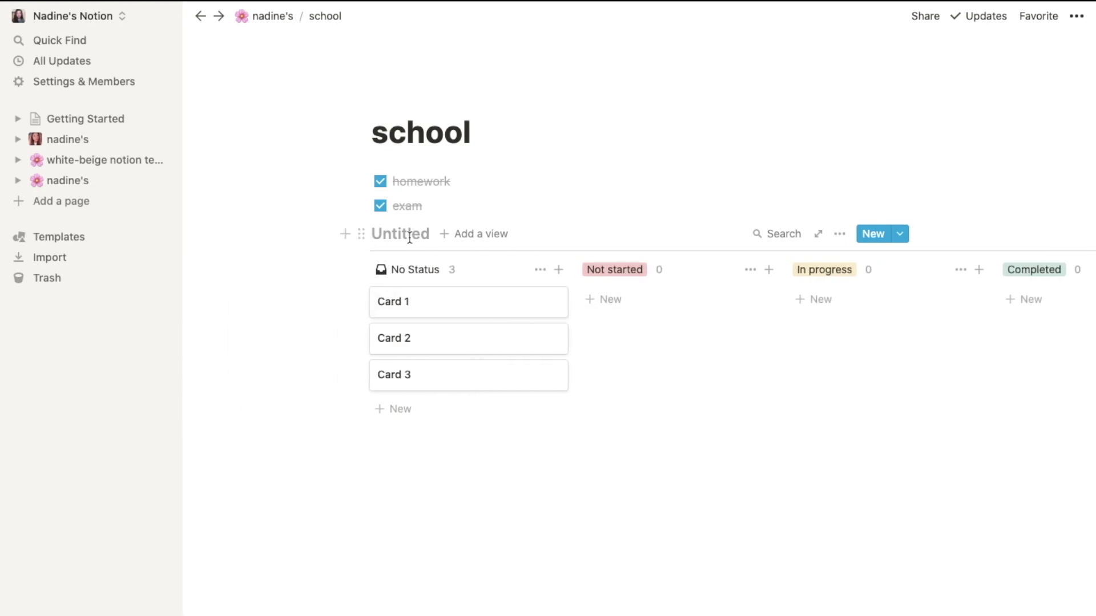
{"action": "scroll", "coordinate": [662, 314], "scroll_direction": "right", "scroll_amount": 1}
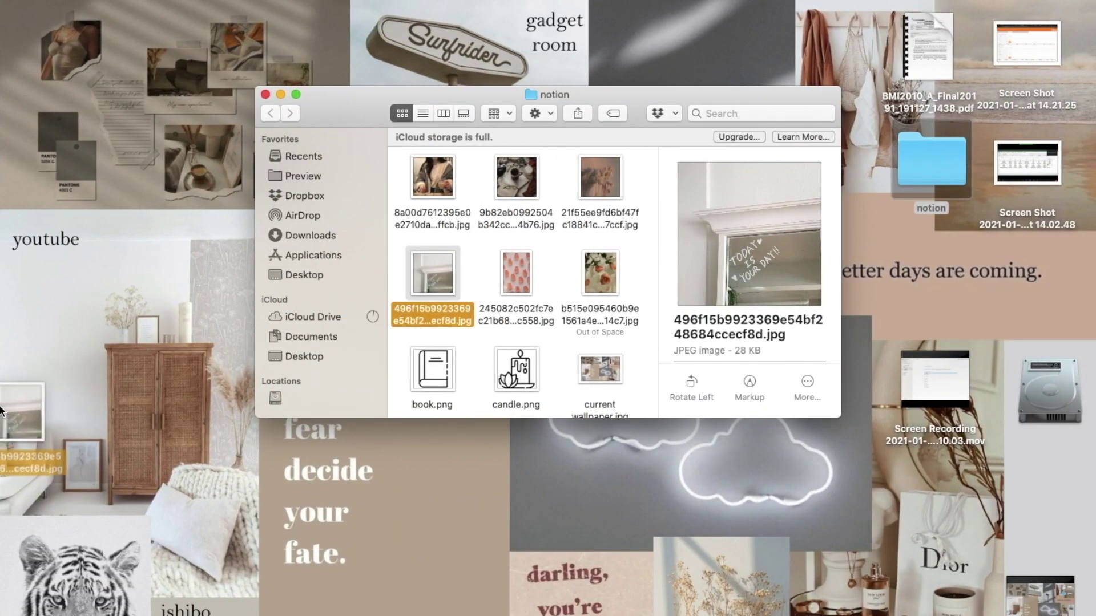
Drop the TODAY IS YOUR DAY mirror photo onto the page and shrink it to a small square
{"action": "left_click_drag", "start_coordinate": [420, 267], "coordinate": [633, 379]}
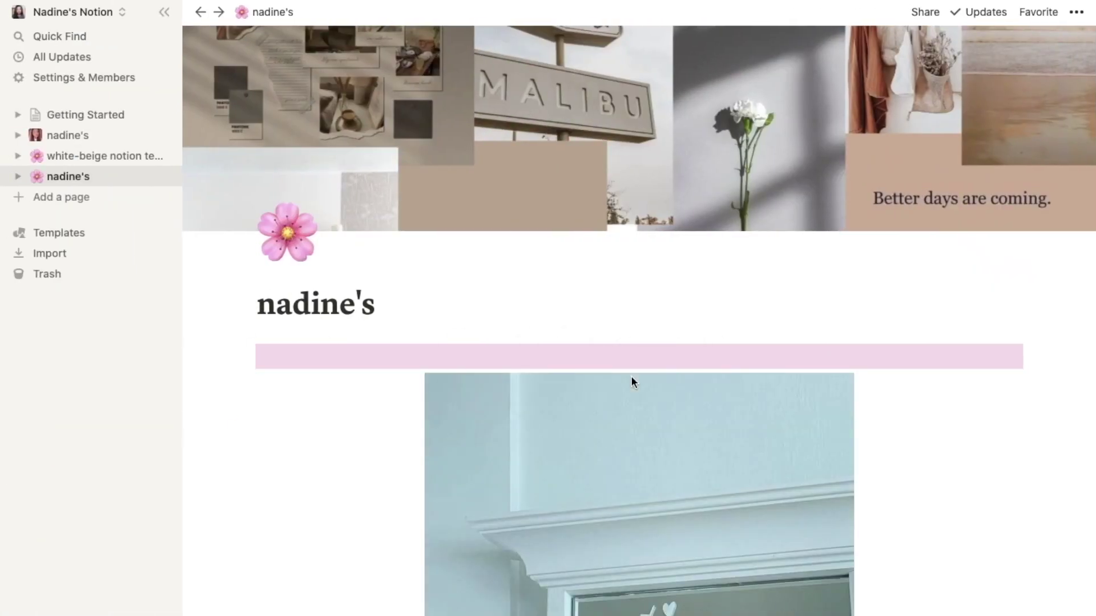
{"action": "scroll", "coordinate": [742, 558], "scroll_direction": "down", "scroll_amount": 5}
{"action": "scroll", "coordinate": [743, 560], "scroll_direction": "down", "scroll_amount": 3}
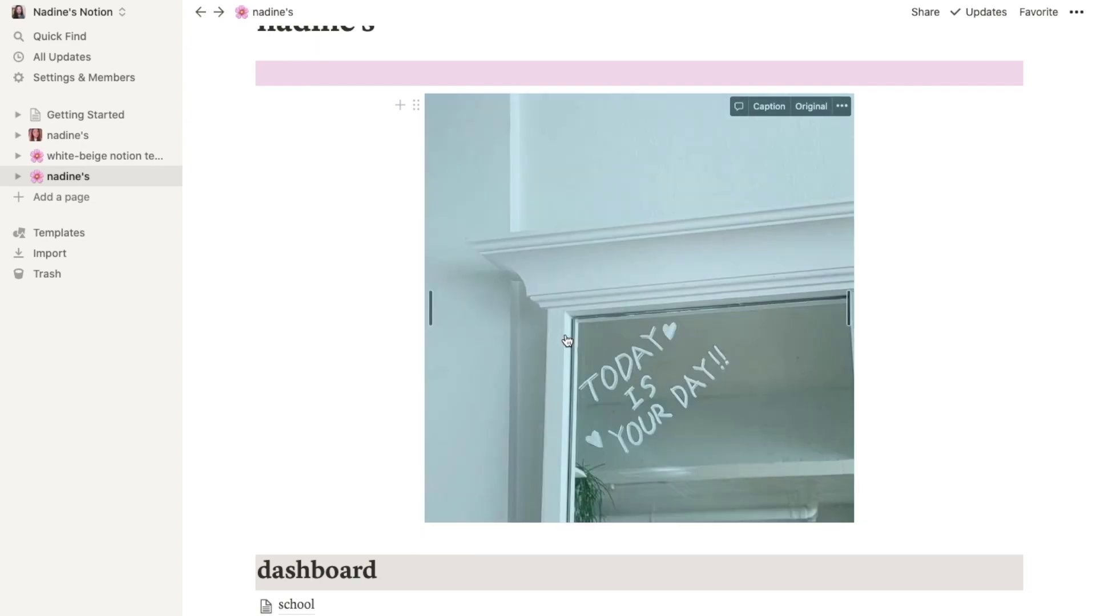
{"action": "left_click_drag", "start_coordinate": [434, 306], "coordinate": [553, 265]}
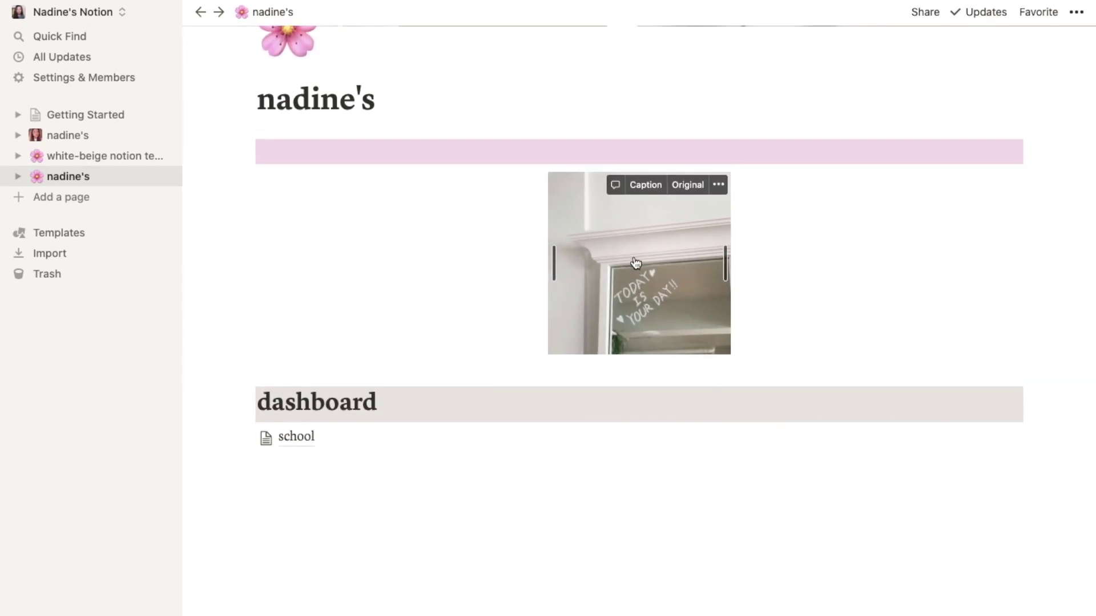
Place the mirror photo in a column beside the dashboard heading, then start a line below school
{"action": "left_click_drag", "start_coordinate": [636, 262], "coordinate": [660, 422]}
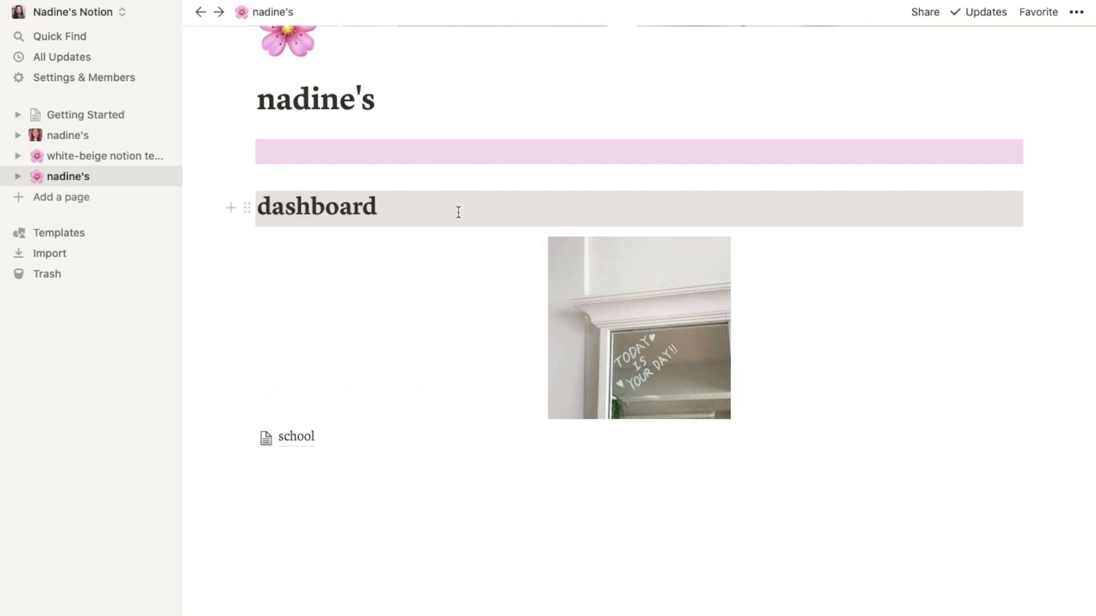
{"action": "left_click_drag", "start_coordinate": [656, 319], "coordinate": [494, 446]}
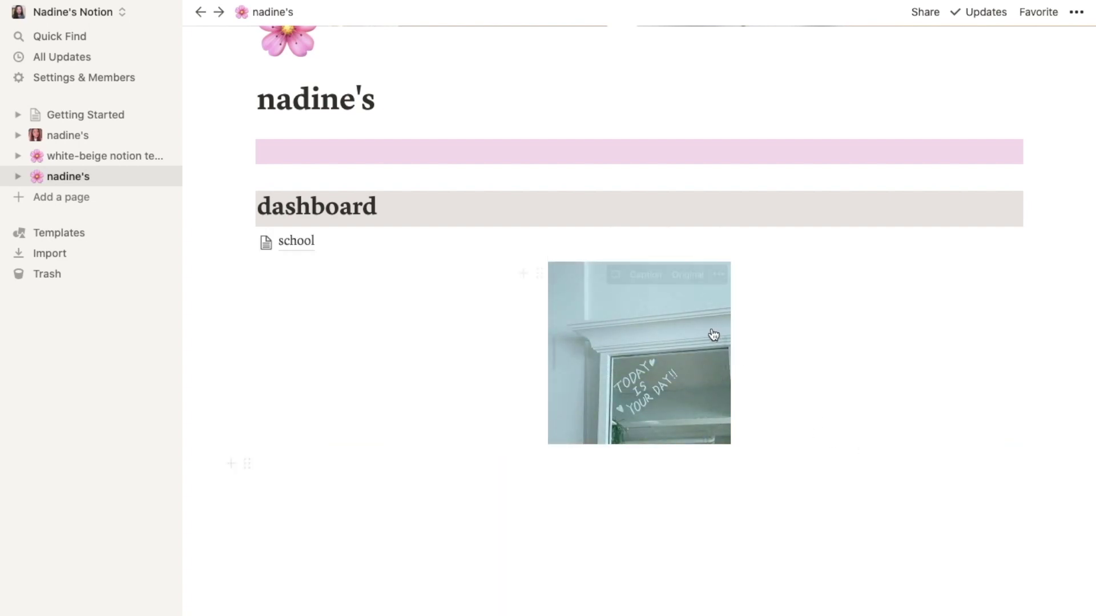
{"action": "left_click_drag", "start_coordinate": [659, 350], "coordinate": [1030, 215]}
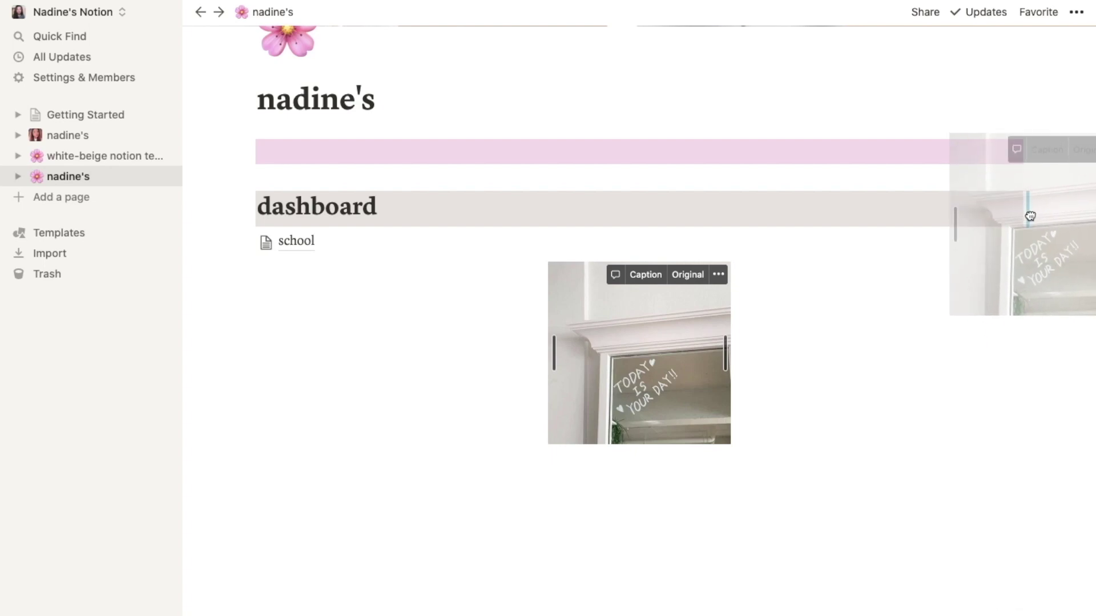
{"action": "left_click_drag", "start_coordinate": [1027, 214], "coordinate": [1022, 218]}
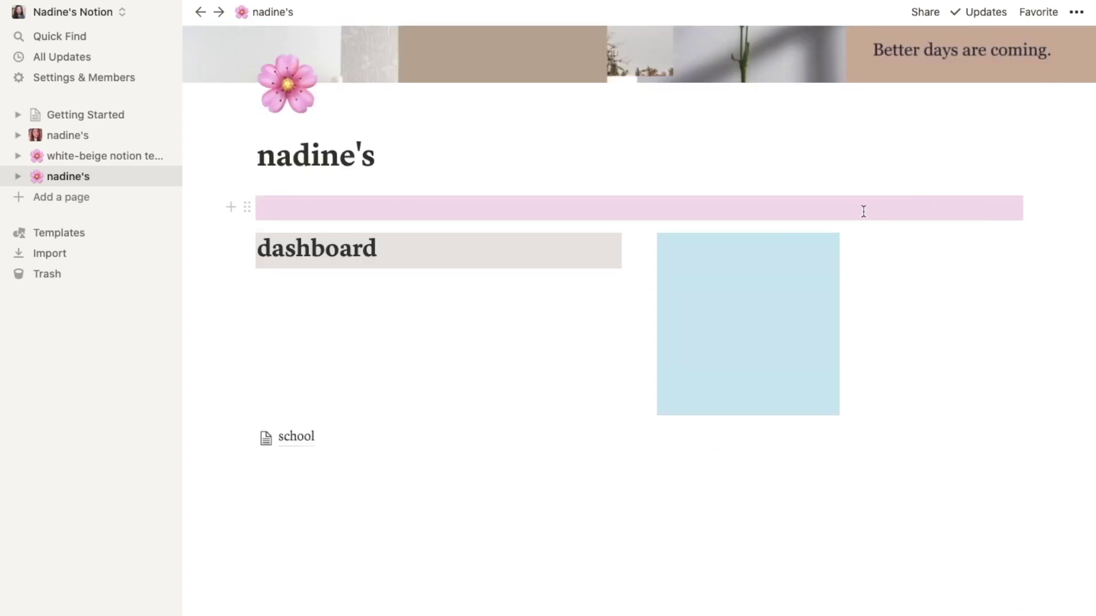
{"action": "scroll", "coordinate": [953, 368], "scroll_direction": "down", "scroll_amount": 1}
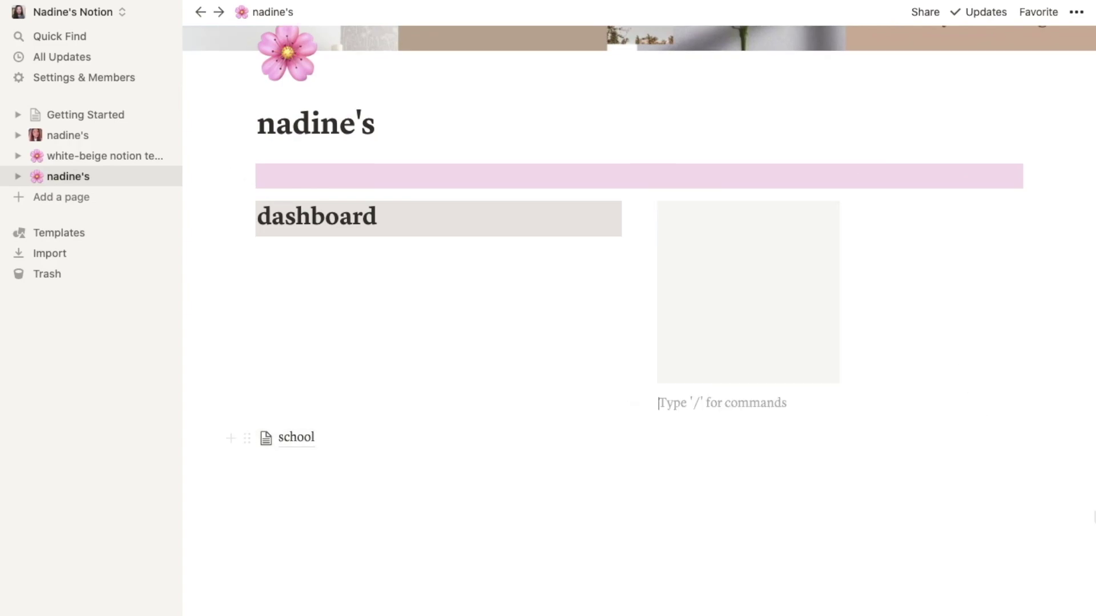
{"action": "left_click", "coordinate": [753, 526]}
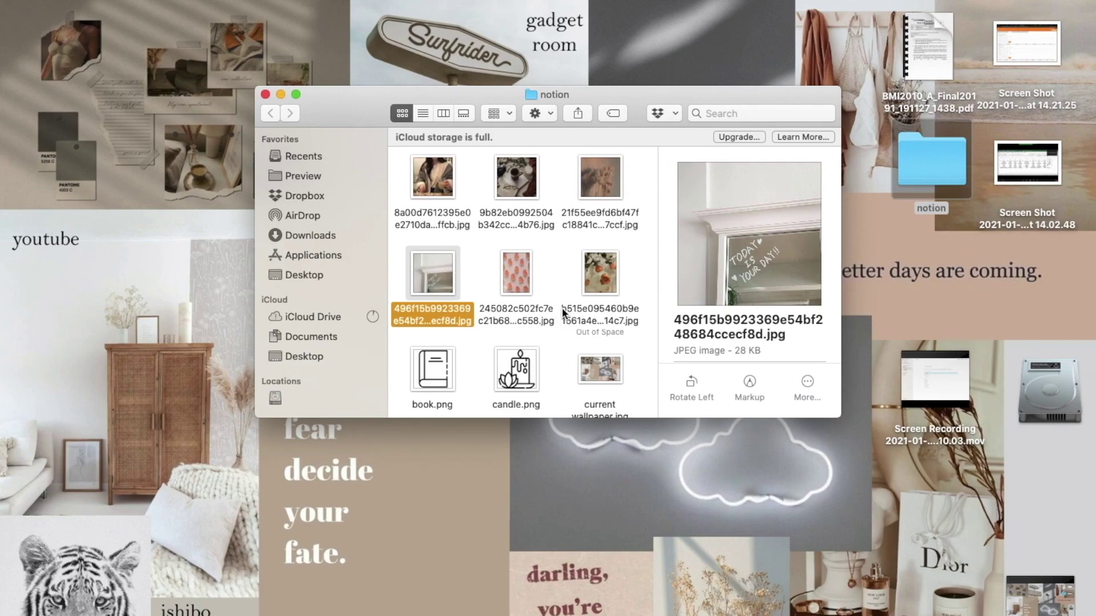
Drag the photo of the person holding an iced drink from Finder into the Notion page
{"action": "left_click", "coordinate": [444, 177]}
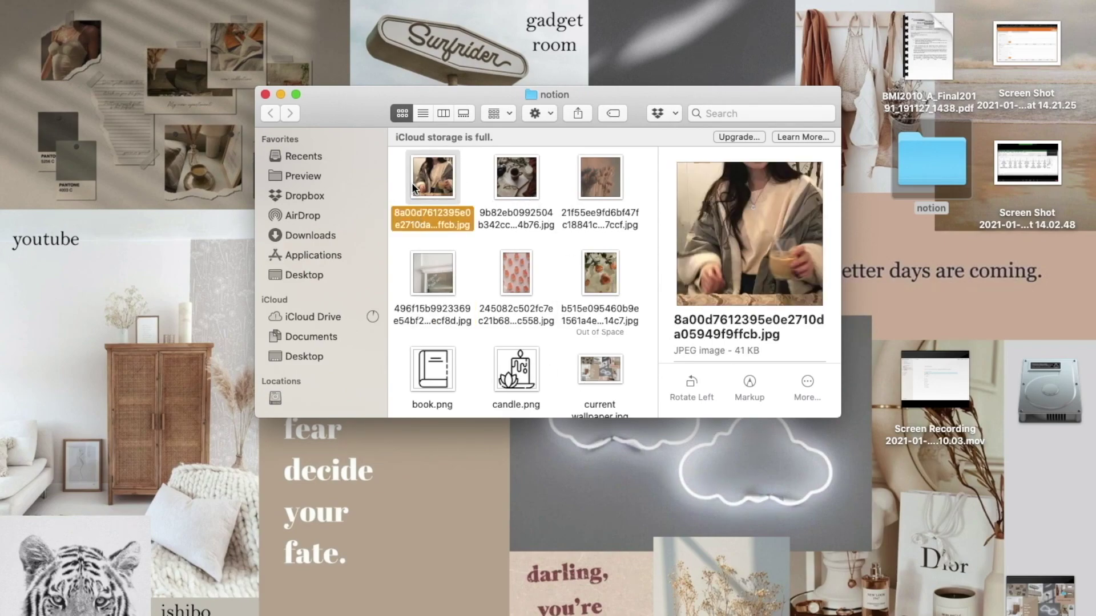
{"action": "left_click_drag", "start_coordinate": [415, 188], "coordinate": [23, 300]}
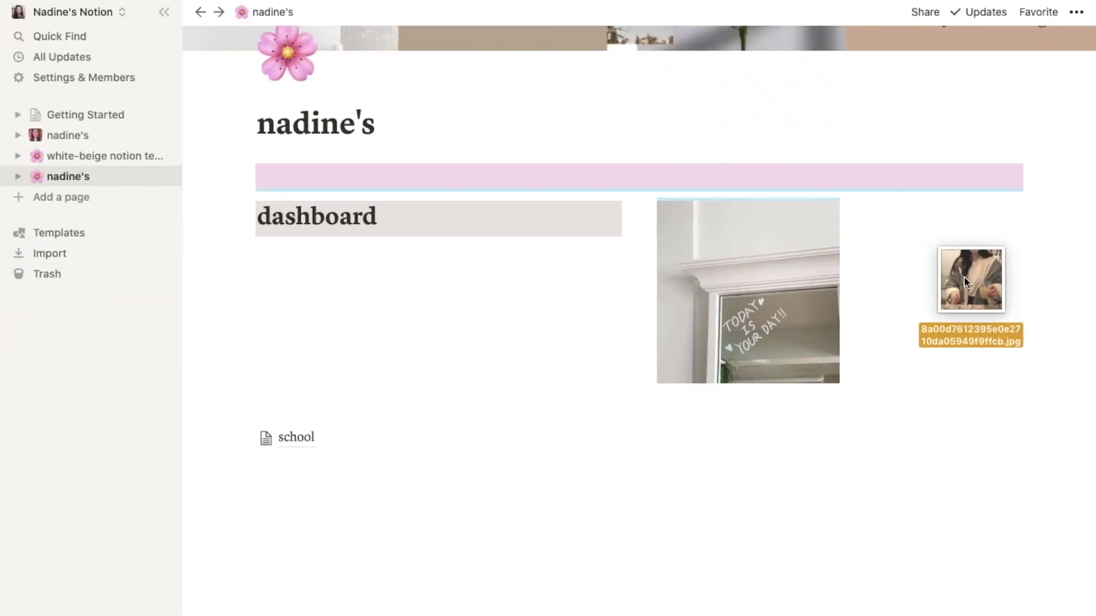
{"action": "left_click_drag", "start_coordinate": [963, 276], "coordinate": [937, 294]}
{"action": "scroll", "coordinate": [715, 414], "scroll_direction": "down", "scroll_amount": 1}
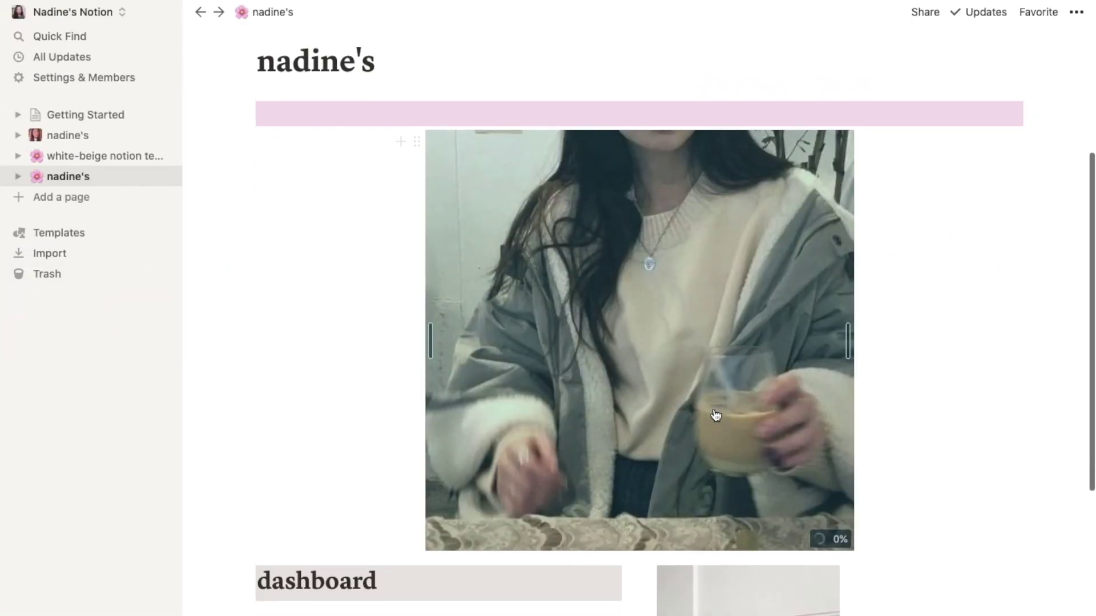
{"action": "scroll", "coordinate": [715, 415], "scroll_direction": "down", "scroll_amount": 1}
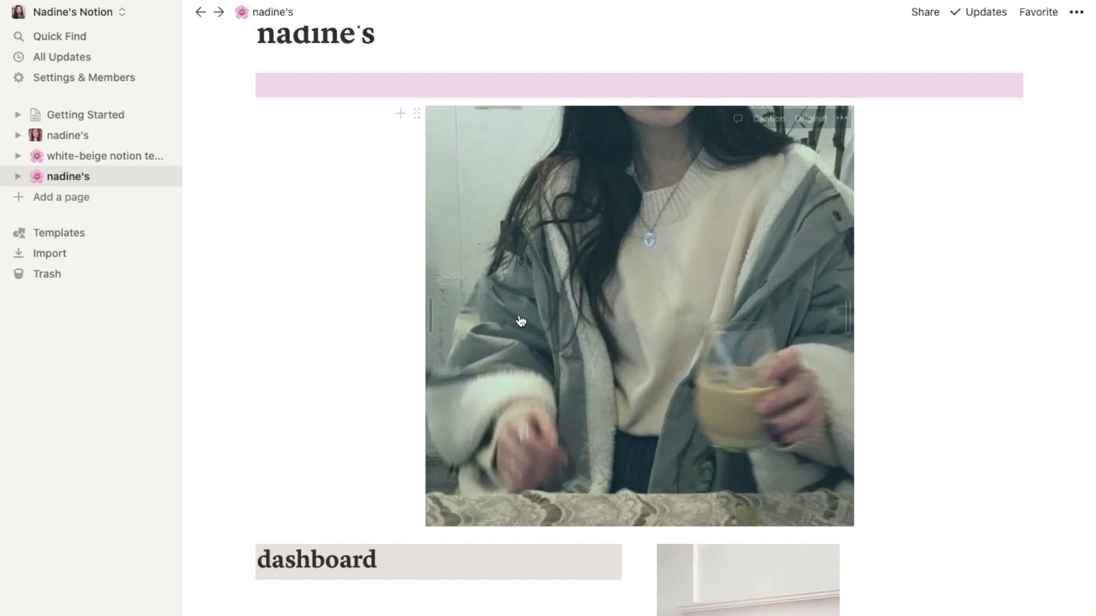
Shrink the new photo, set it as a third column beside the mirror photo, and move school under dashboard
{"action": "mouse_move", "coordinate": [432, 313]}
{"action": "left_click_drag", "start_coordinate": [432, 313], "coordinate": [557, 313]}
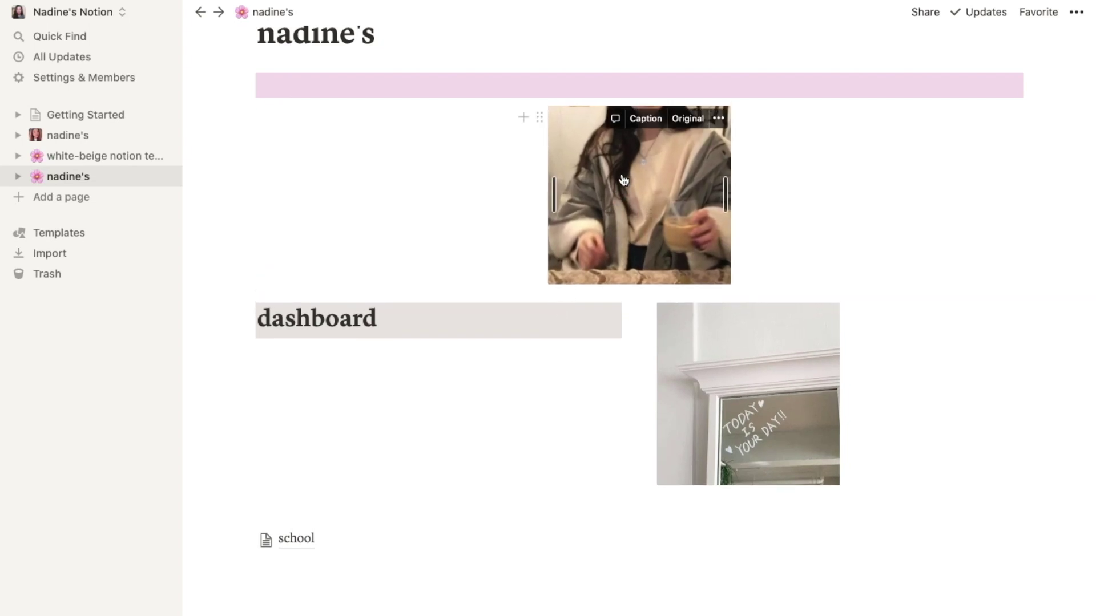
{"action": "left_click_drag", "start_coordinate": [531, 116], "coordinate": [1058, 368]}
{"action": "left_click", "coordinate": [950, 588]}
{"action": "left_click_drag", "start_coordinate": [282, 441], "coordinate": [320, 289]}
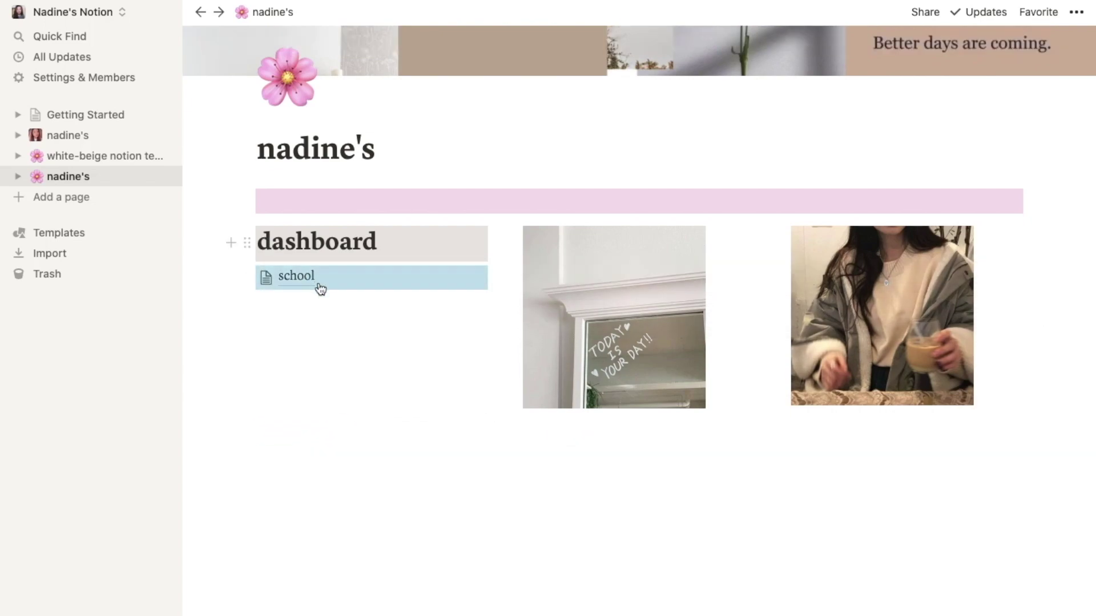
Open the example nadine's page with the photo icon and scroll through its quote, photos, University, Work and To-do sections
{"action": "left_click", "coordinate": [643, 550]}
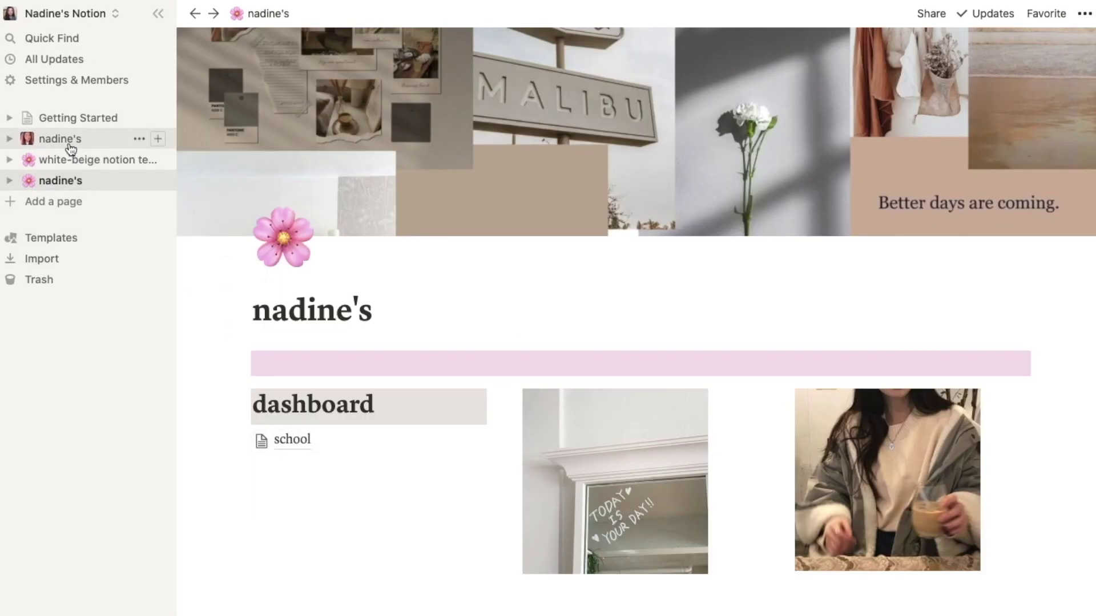
{"action": "left_click", "coordinate": [69, 146]}
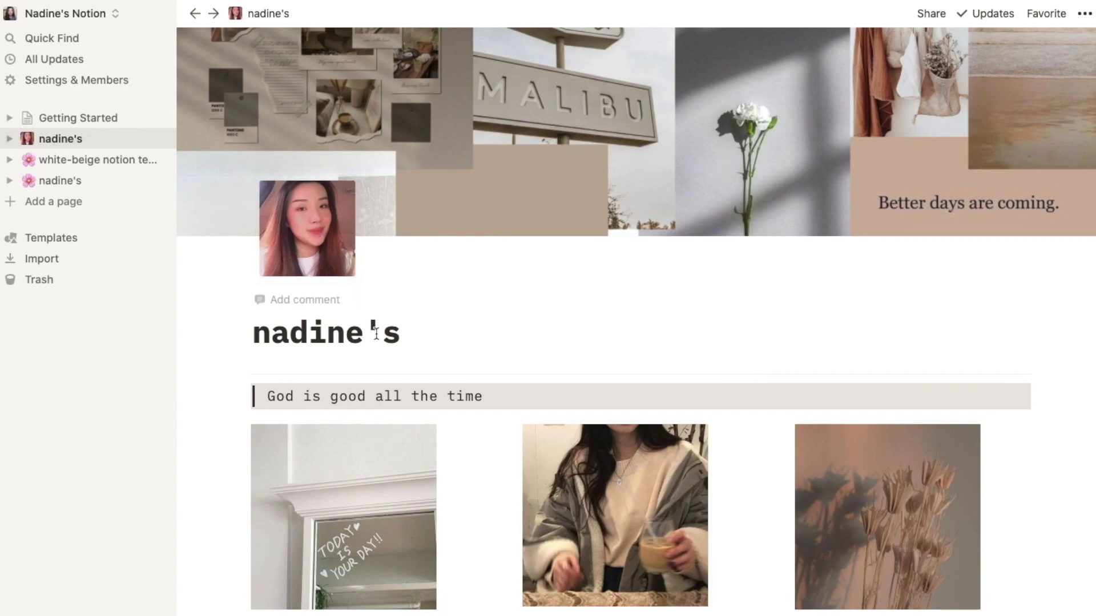
{"action": "scroll", "coordinate": [440, 401], "scroll_direction": "down", "scroll_amount": 1}
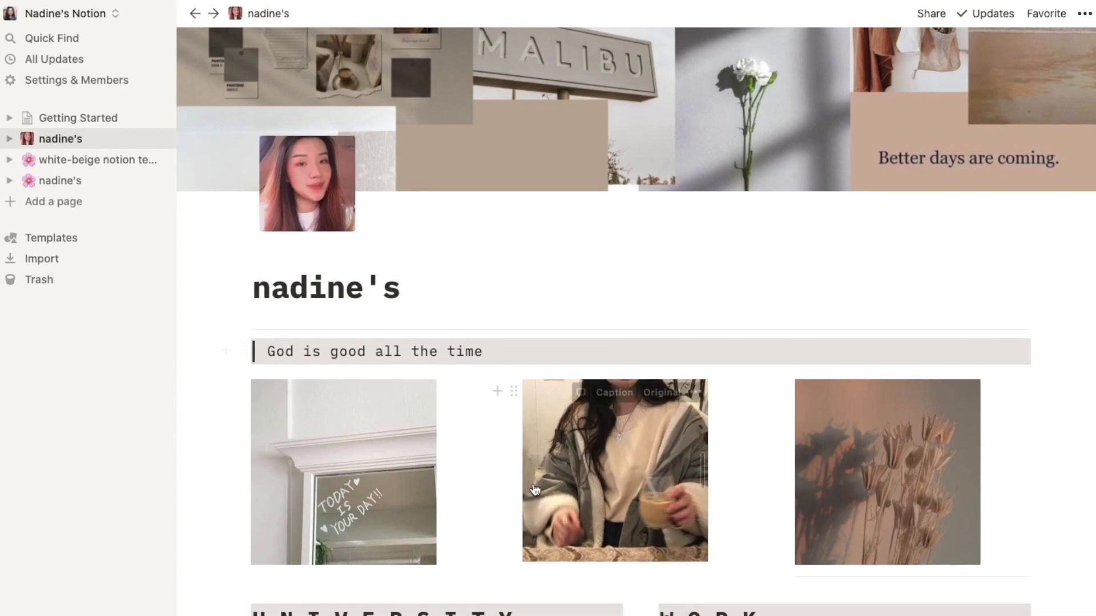
{"action": "scroll", "coordinate": [507, 442], "scroll_direction": "down", "scroll_amount": 3}
{"action": "scroll", "coordinate": [563, 481], "scroll_direction": "down", "scroll_amount": 5}
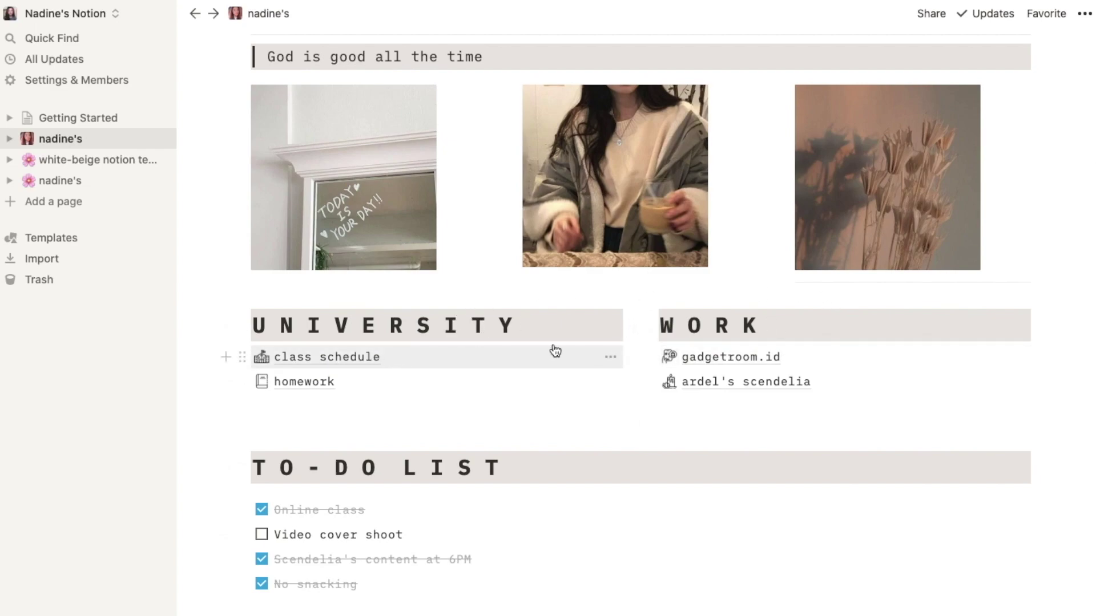
View the class schedule table, then return to nadine's and scroll down to its PROGRESS board
{"action": "left_click", "coordinate": [337, 357]}
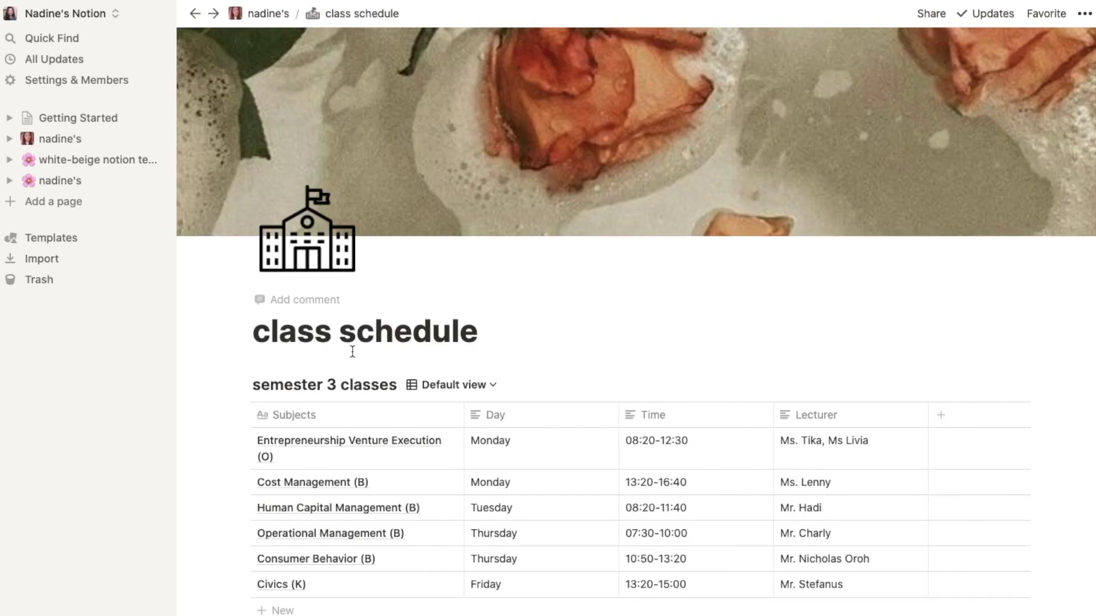
{"action": "scroll", "coordinate": [562, 535], "scroll_direction": "down", "scroll_amount": 1}
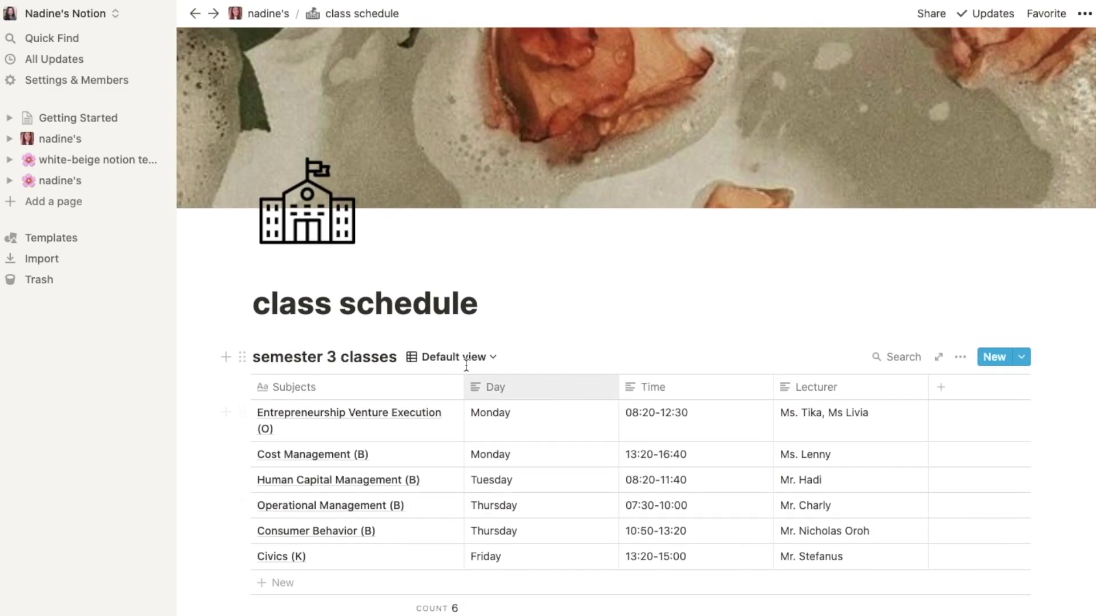
{"action": "scroll", "coordinate": [466, 365], "scroll_direction": "up", "scroll_amount": 1}
{"action": "left_click", "coordinate": [268, 13]}
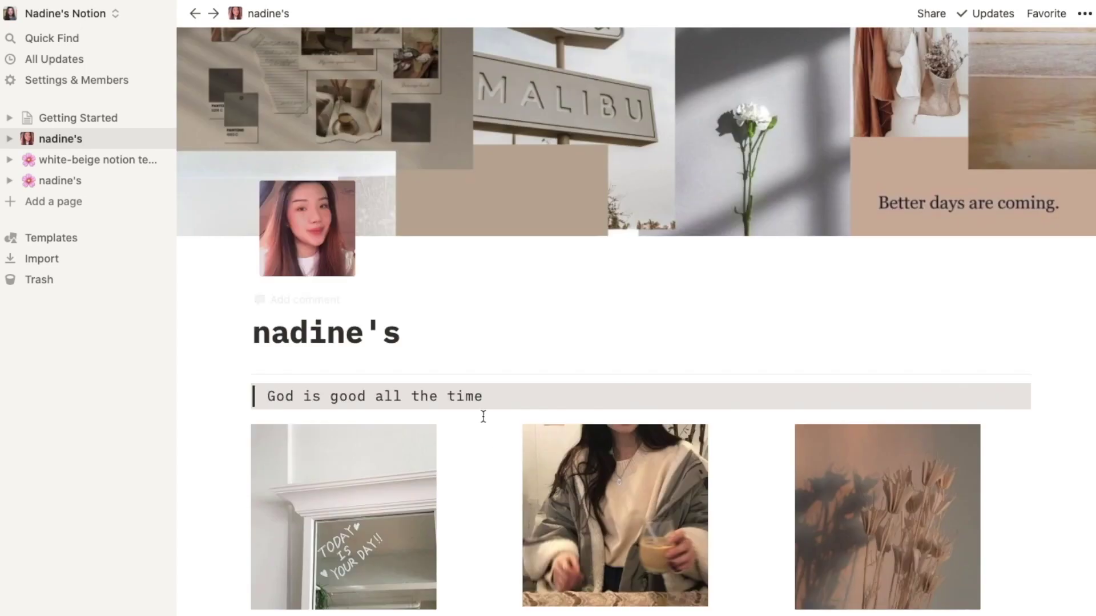
{"action": "scroll", "coordinate": [511, 506], "scroll_direction": "down", "scroll_amount": 10}
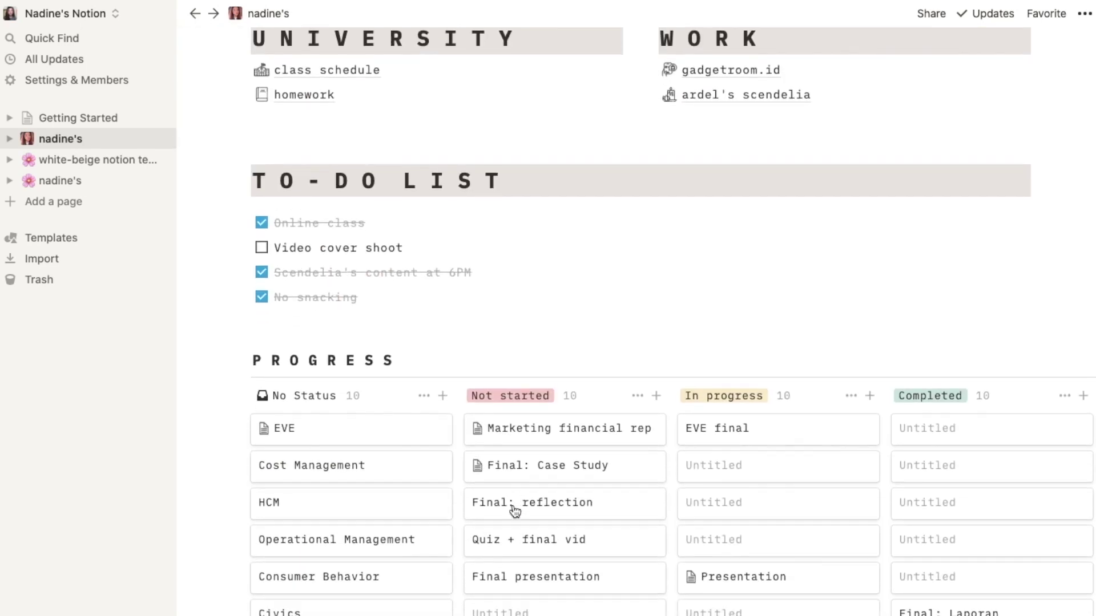